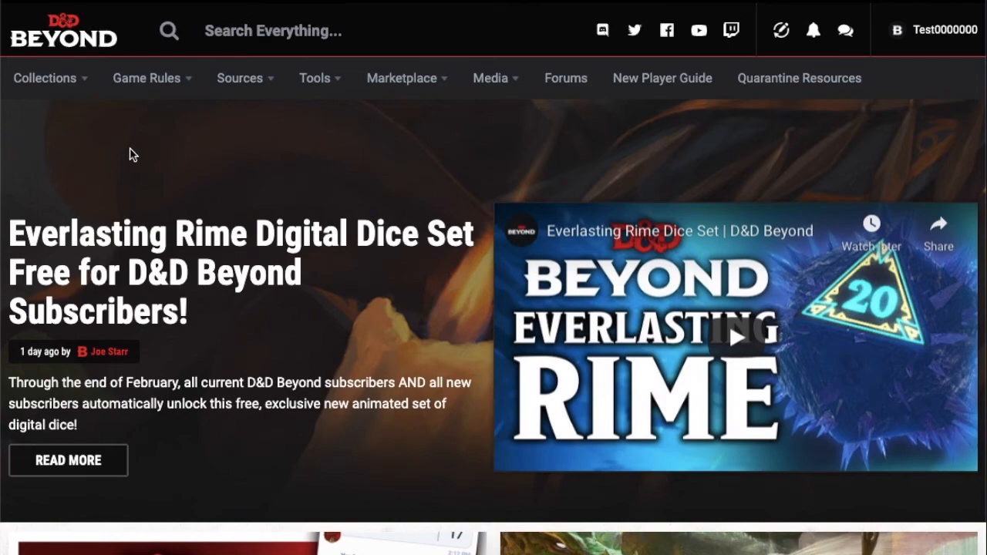
# Step: Open the My Characters collection and start creating a character with the Standard step-by-step method
pyautogui.click(48, 80)
pyautogui.click(71, 82)
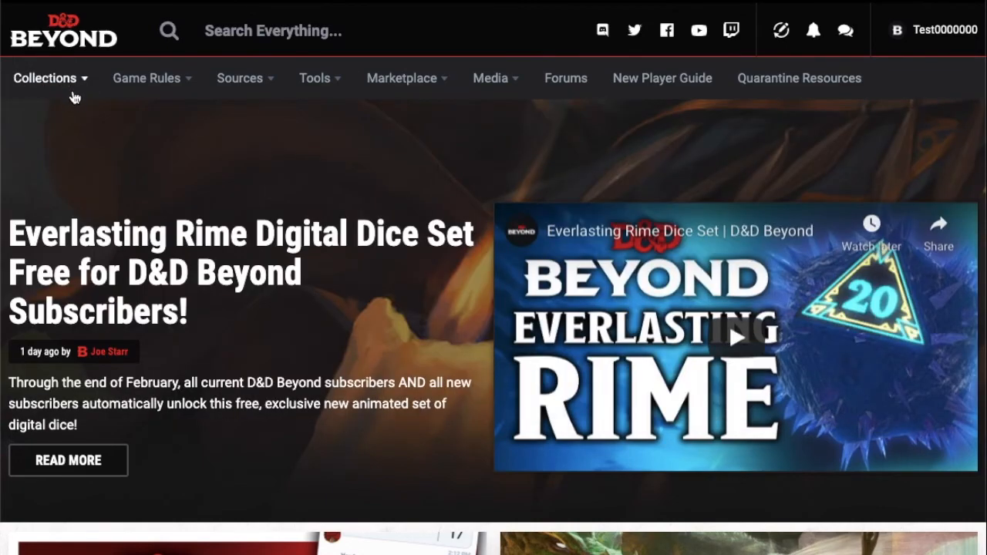
pyautogui.click(78, 80)
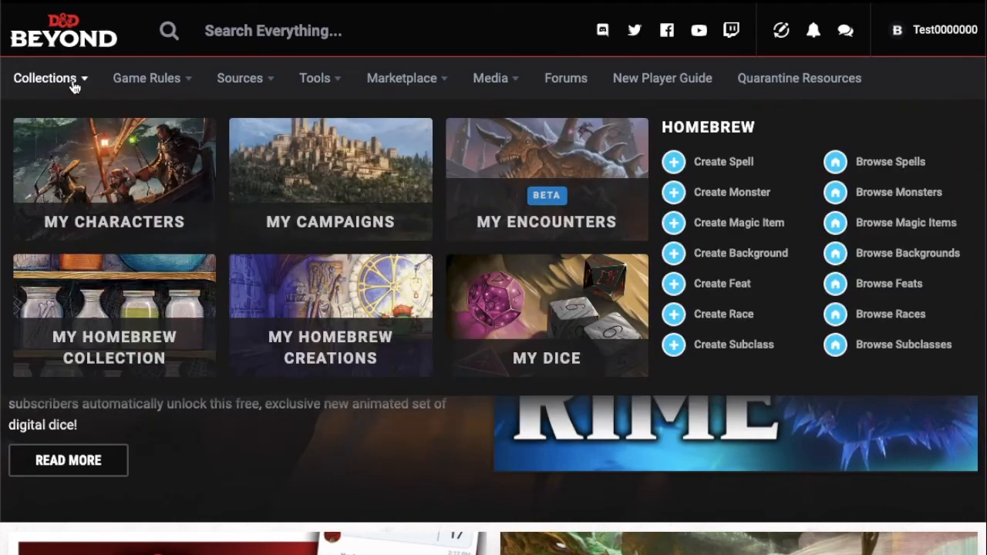
pyautogui.click(113, 179)
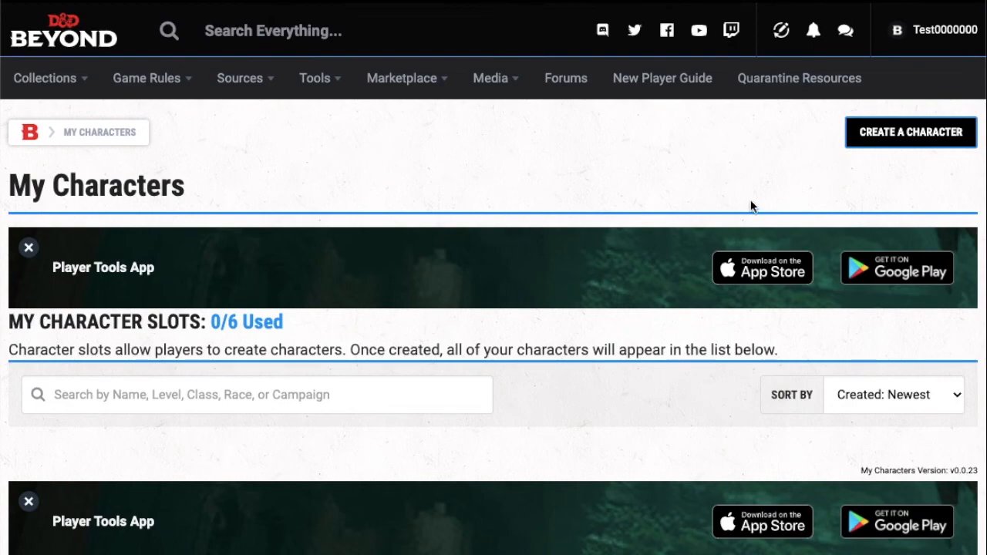
pyautogui.click(906, 133)
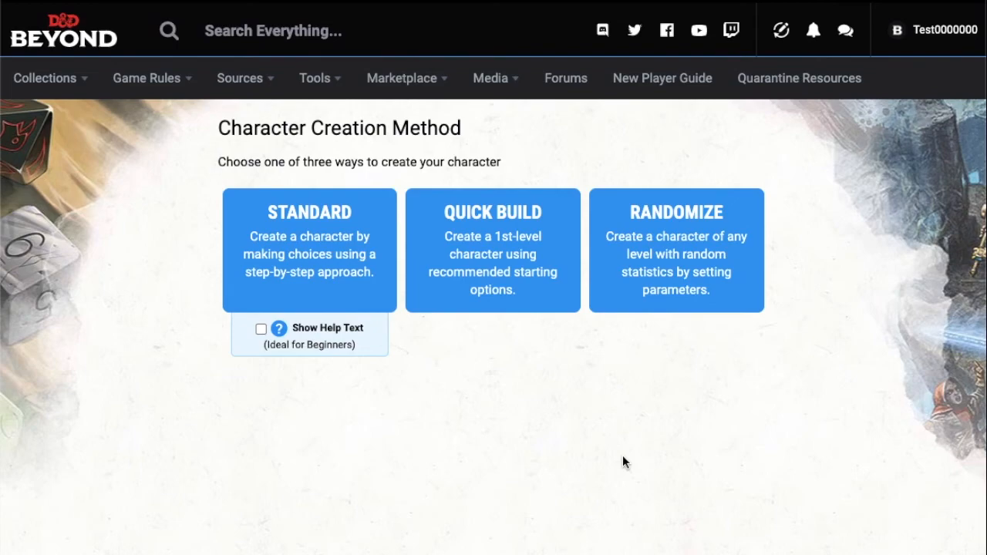
pyautogui.click(344, 271)
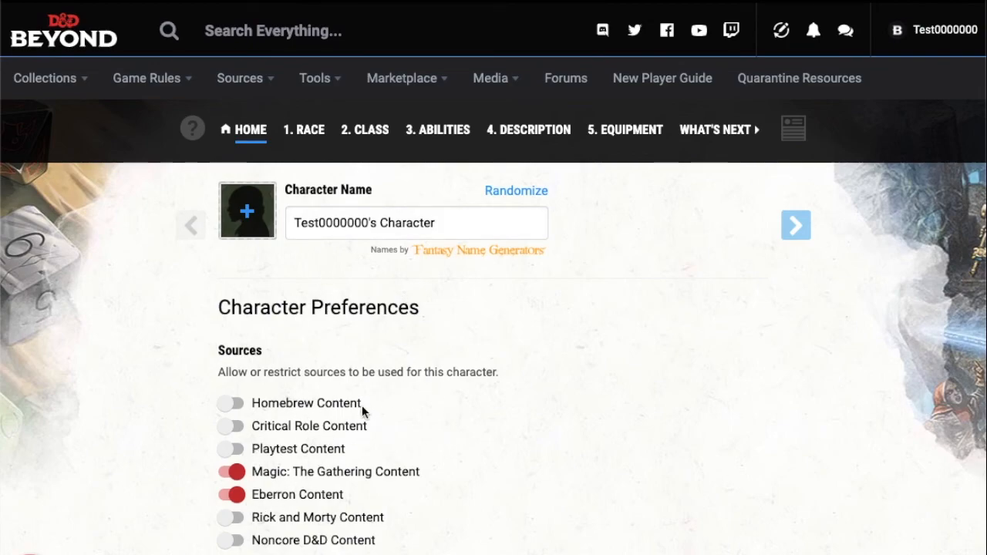
# Step: Review the character preferences, replace the default character name with a custom first name, and continue to race selection
pyautogui.scroll(-2, 509, 454)
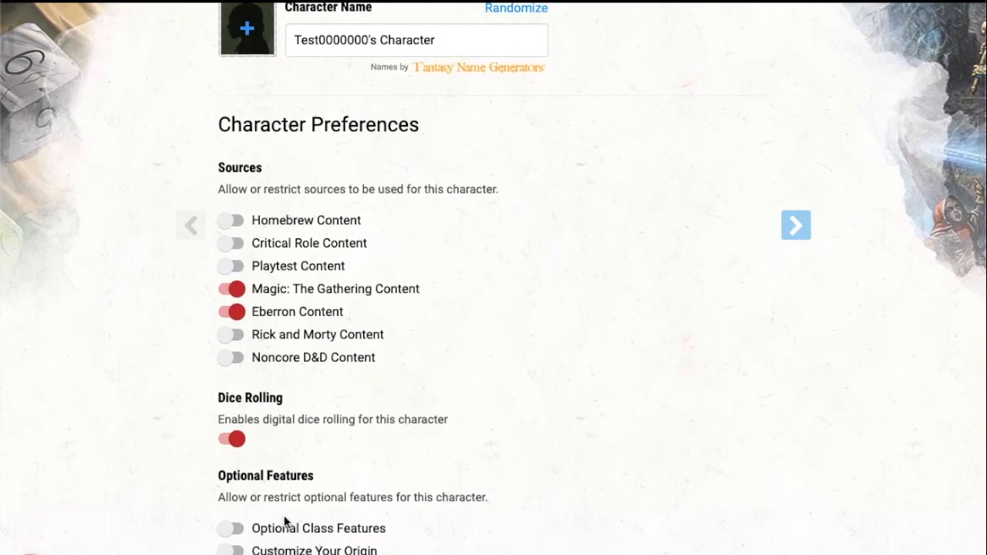
pyautogui.scroll(-5, 339, 552)
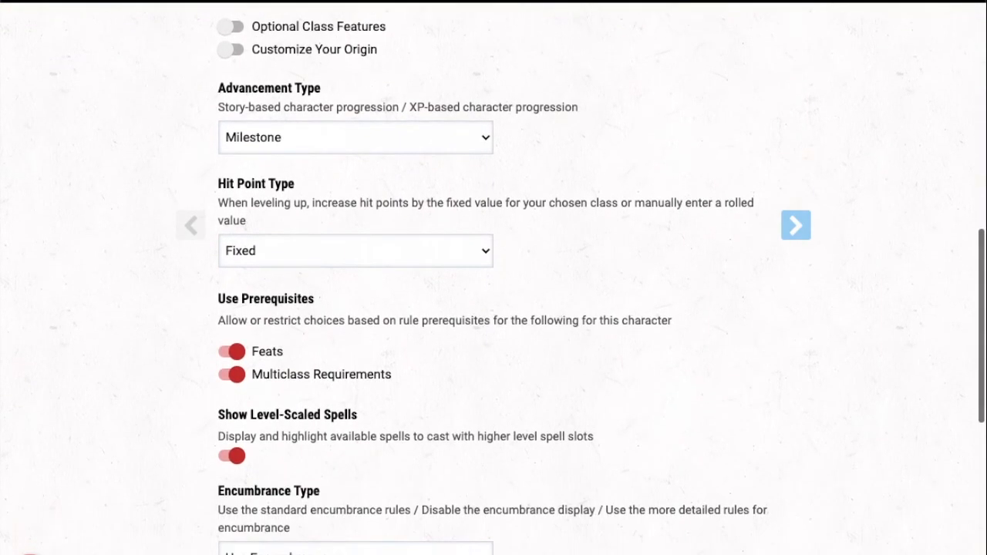
pyautogui.scroll(5, 339, 552)
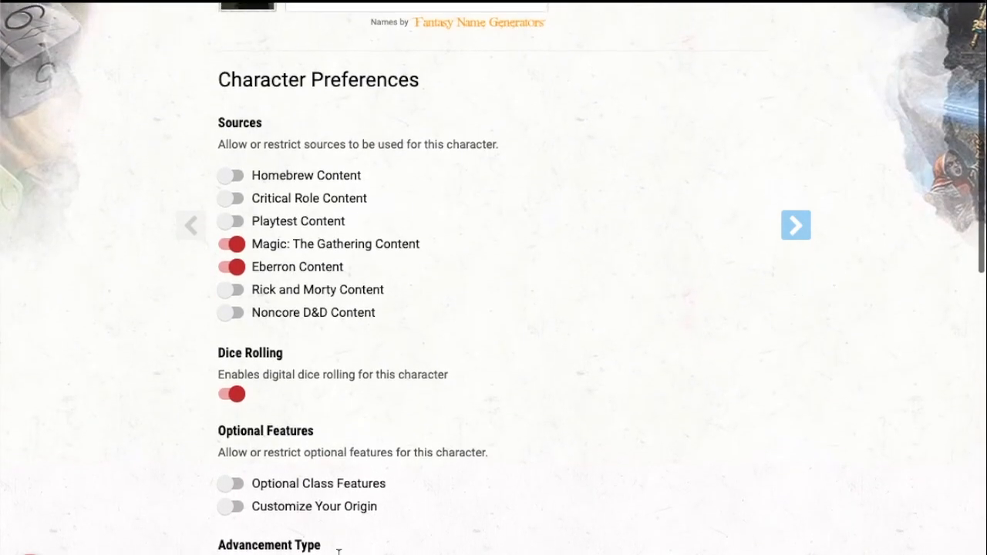
pyautogui.scroll(2, 339, 552)
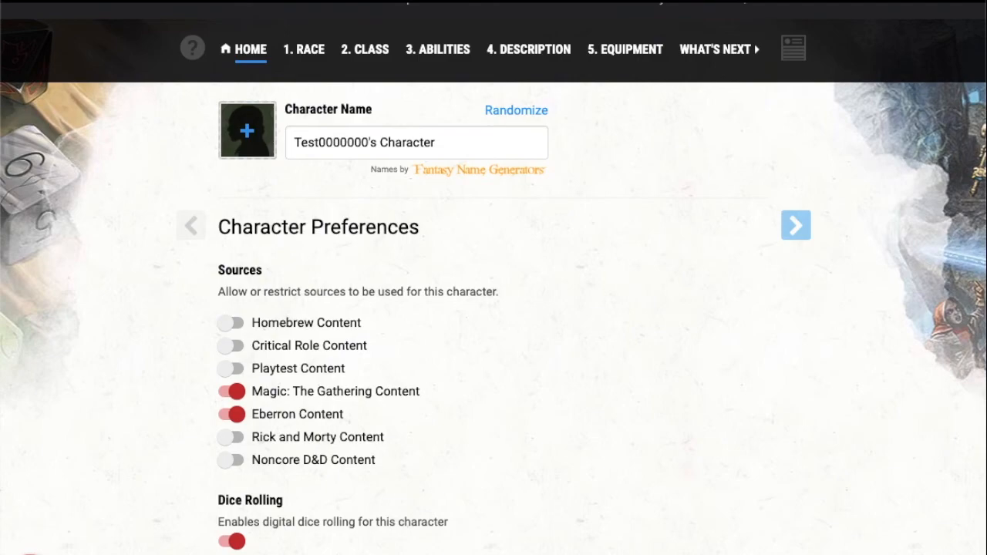
pyautogui.click(445, 143)
pyautogui.press('BackSpace')
pyautogui.press('BackSpace')
pyautogui.press('BackSpace')
pyautogui.press('BackSpace')
pyautogui.press('BackSpace')
pyautogui.press('BackSpace')
pyautogui.press('BackSpace')
pyautogui.press('BackSpace')
pyautogui.press('BackSpace')
pyautogui.press('BackSpace')
pyautogui.press('BackSpace')
pyautogui.press('BackSpace')
pyautogui.press('BackSpace')
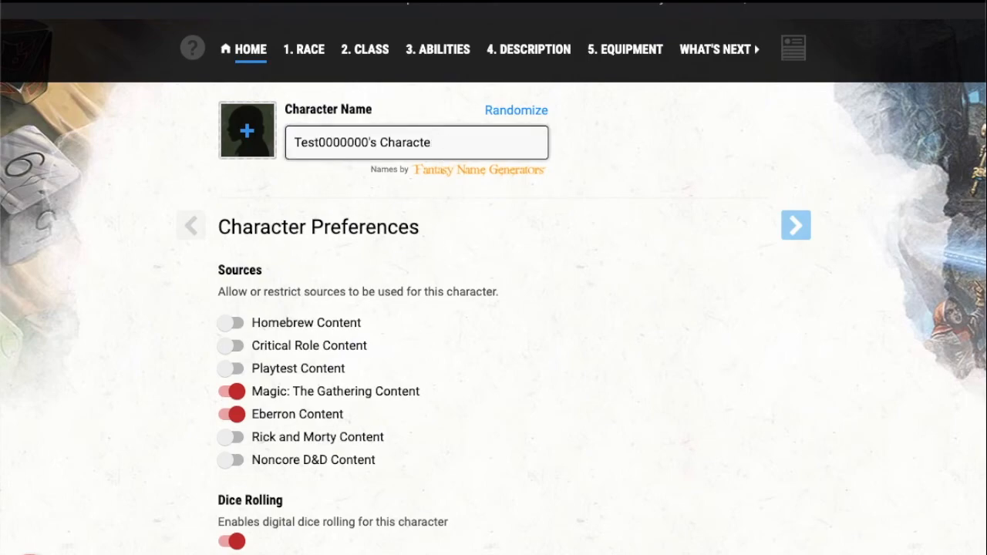
pyautogui.press('BackSpace')
pyautogui.press('BackSpace')
pyautogui.press('BackSpace')
pyautogui.press('BackSpace')
pyautogui.press('BackSpace')
pyautogui.press('BackSpace')
pyautogui.press('BackSpace')
pyautogui.press('BackSpace')
pyautogui.press('BackSpace')
pyautogui.press('BackSpace')
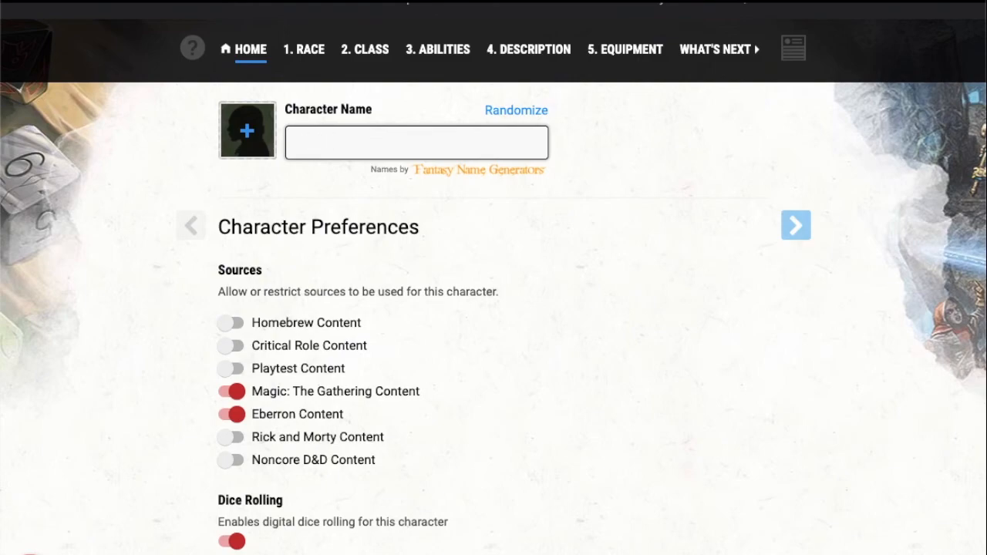
pyautogui.write('Steve')
pyautogui.click(808, 230)
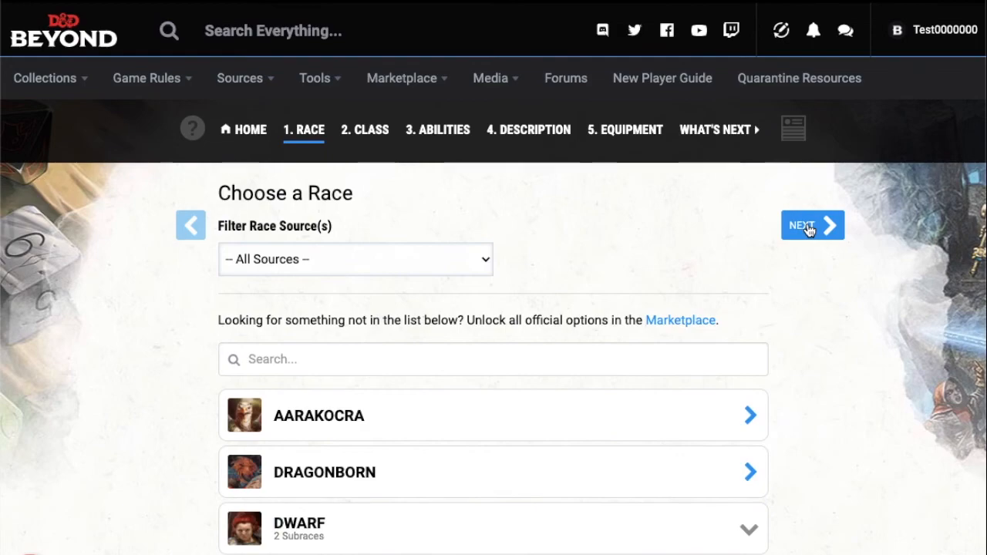
# Step: Browse the available races and choose High Elf from the Elf subraces as the character's race
pyautogui.scroll(-3, 733, 386)
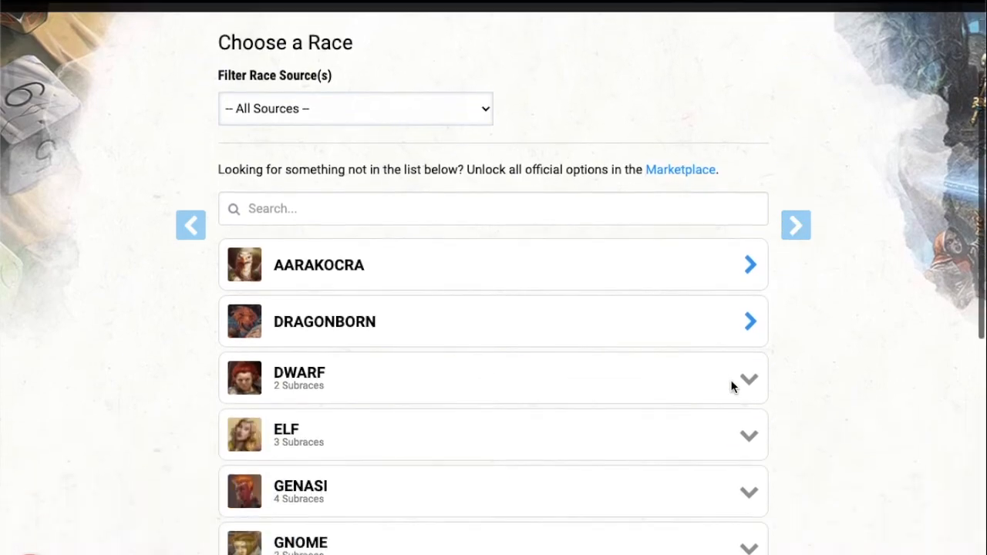
pyautogui.scroll(-1, 733, 388)
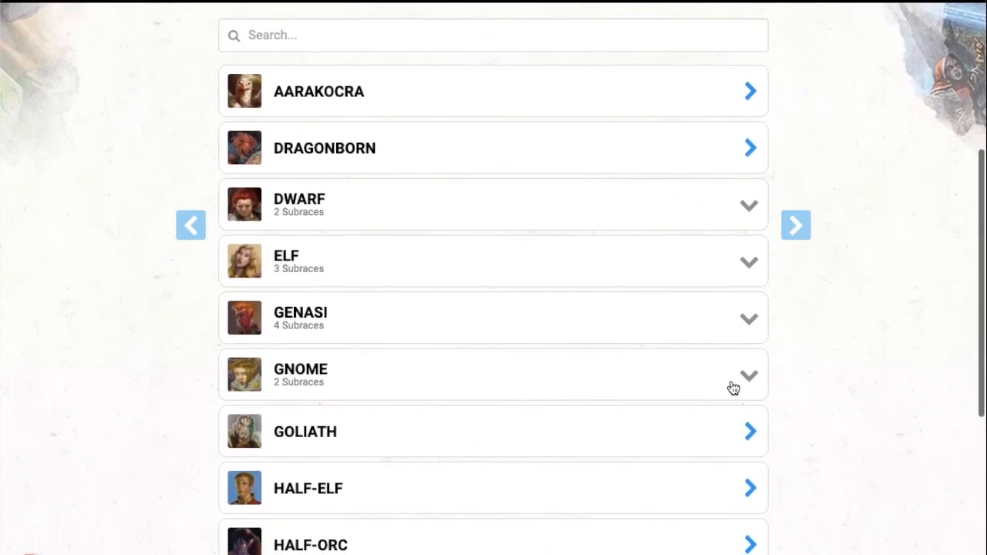
pyautogui.scroll(2, 733, 388)
pyautogui.scroll(-2, 500, 362)
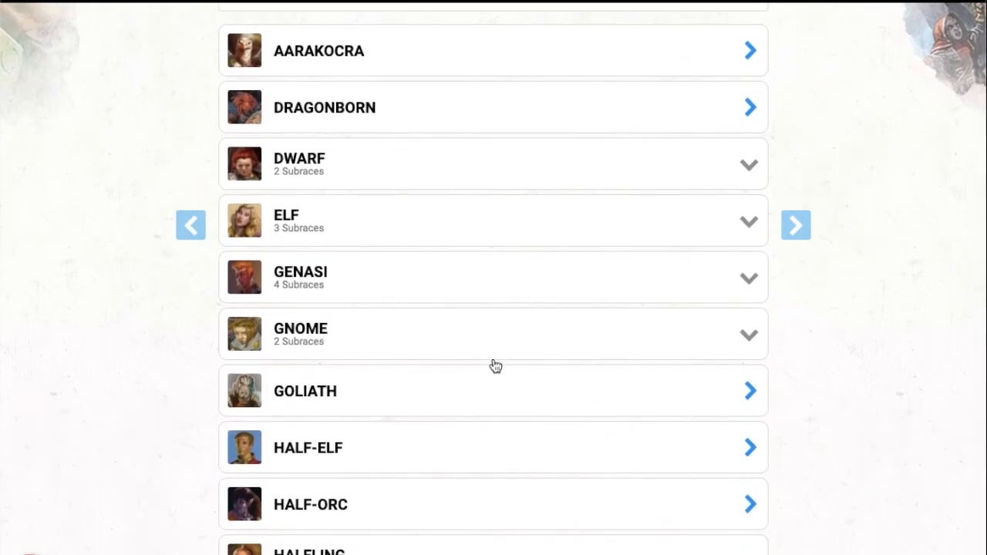
pyautogui.scroll(-3, 495, 365)
pyautogui.scroll(3, 495, 366)
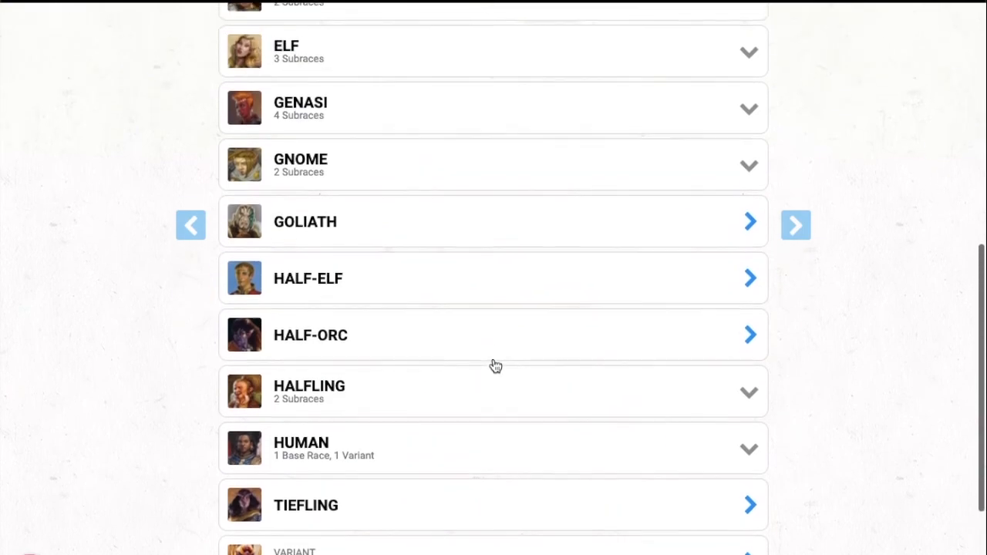
pyautogui.scroll(1, 495, 366)
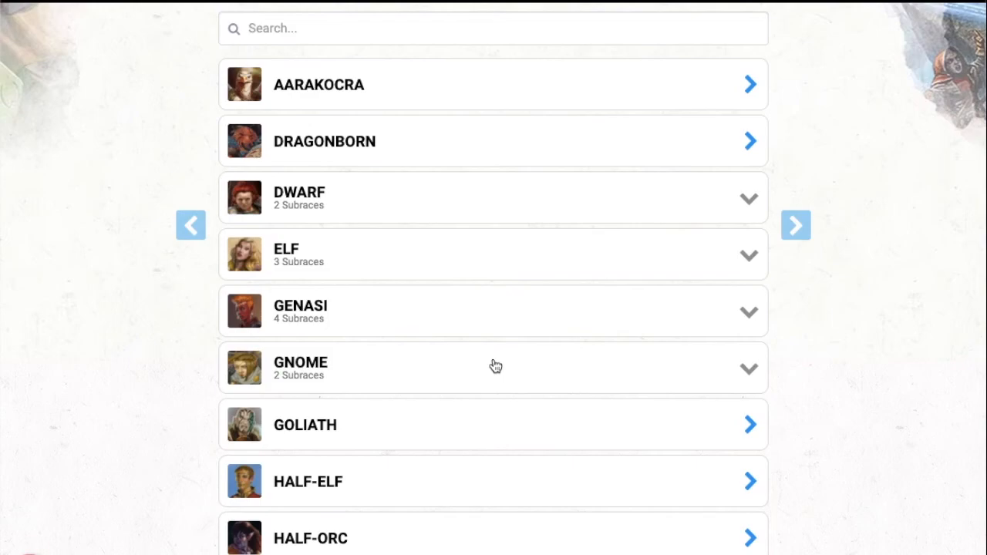
pyautogui.click(409, 261)
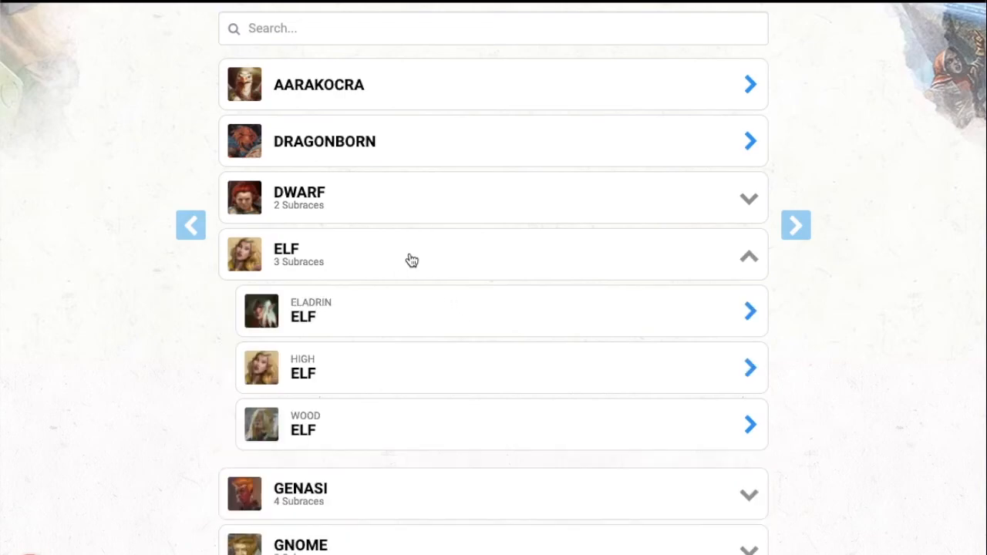
pyautogui.click(309, 375)
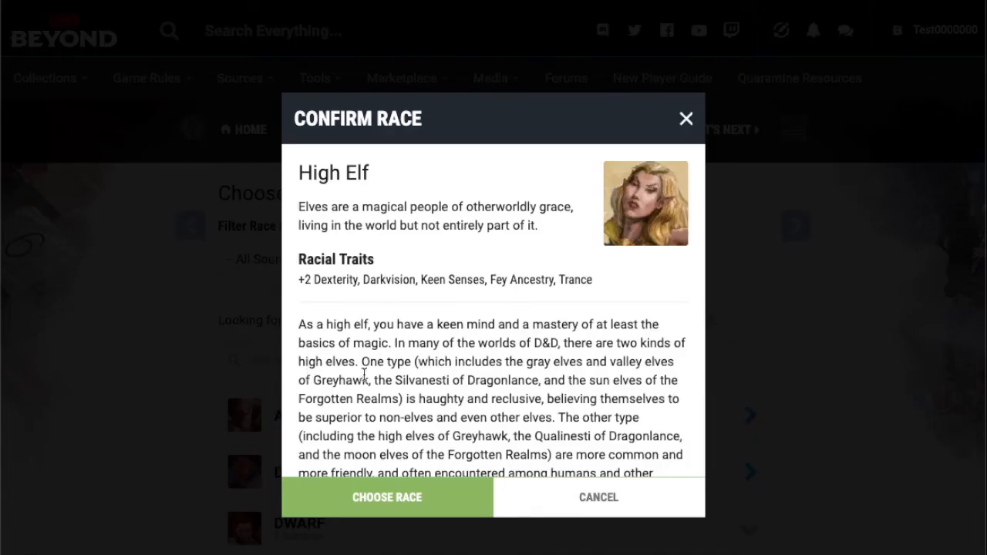
pyautogui.click(401, 489)
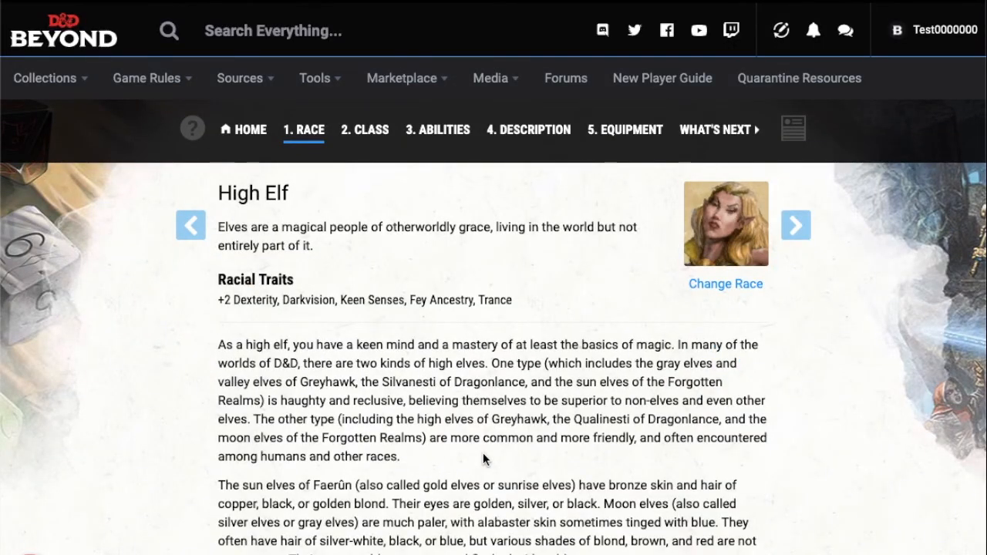
# Step: Choose Mage Hand as the High Elf's wizard cantrip
pyautogui.scroll(-5, 483, 459)
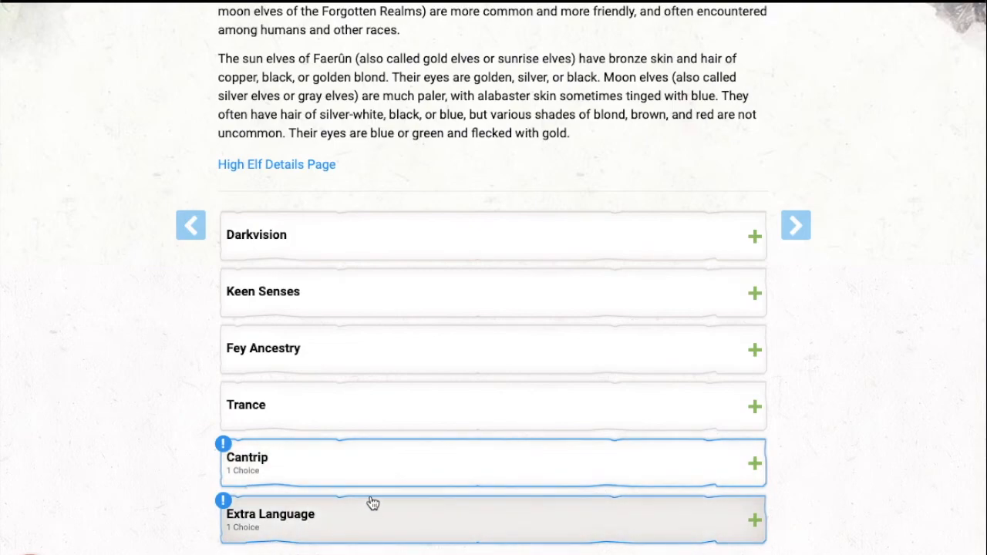
pyautogui.click(345, 474)
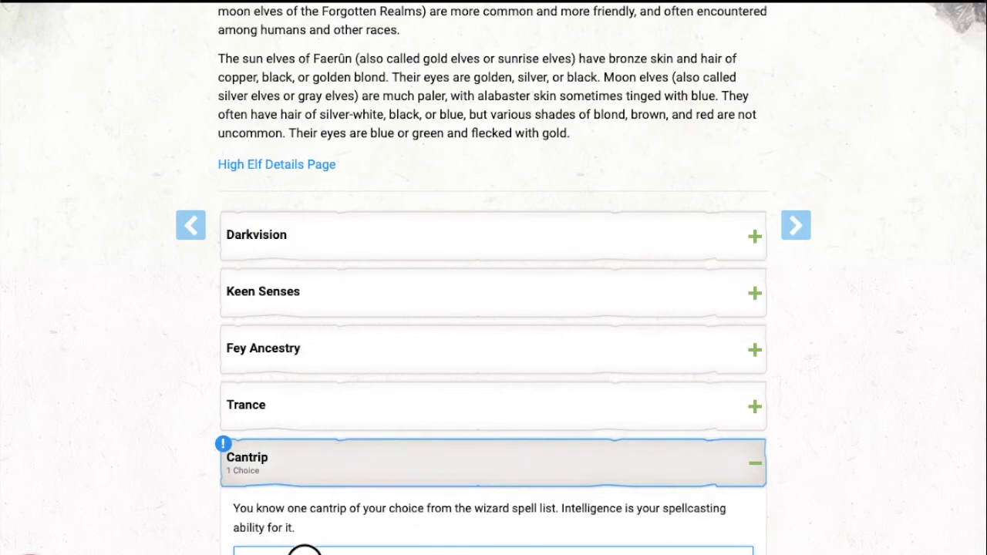
pyautogui.click(305, 551)
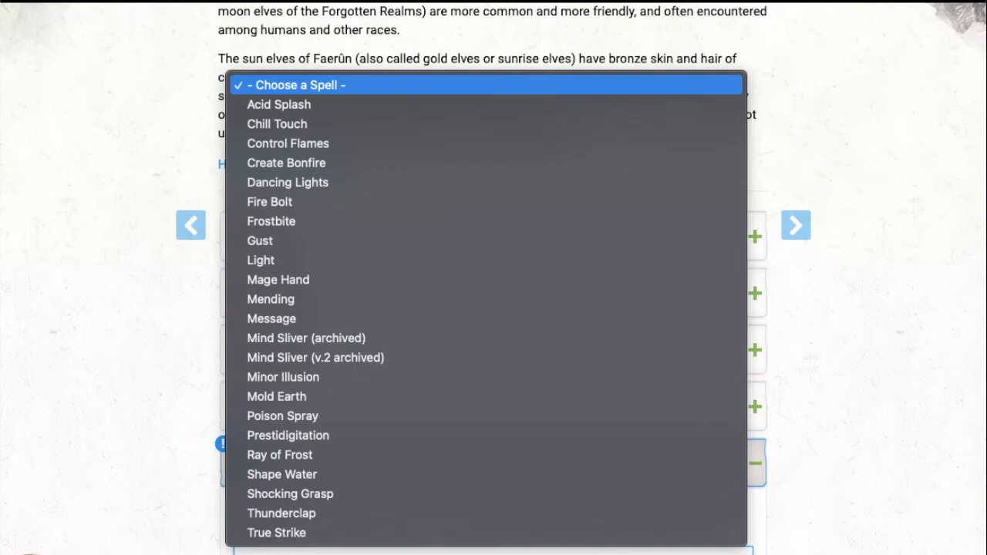
pyautogui.click(287, 286)
# Step: Set the High Elf's extra language to Draconic and continue to class selection
pyautogui.scroll(-5, 389, 325)
pyautogui.click(343, 355)
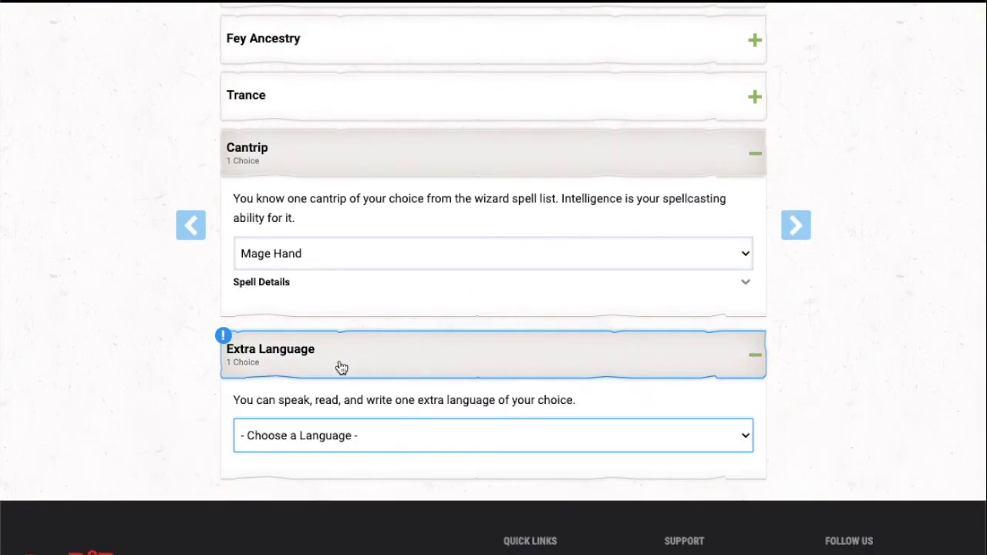
pyautogui.click(314, 436)
pyautogui.click(285, 533)
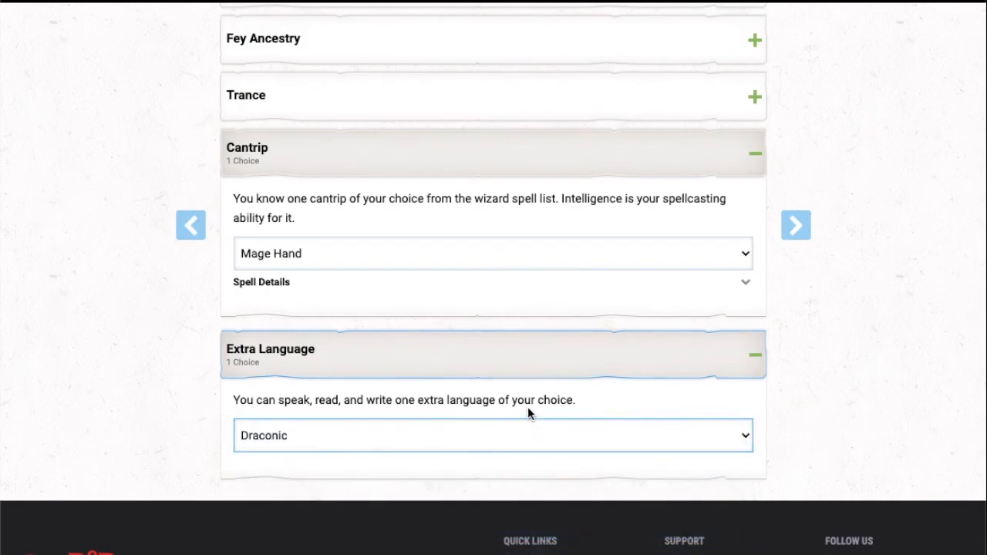
pyautogui.click(793, 235)
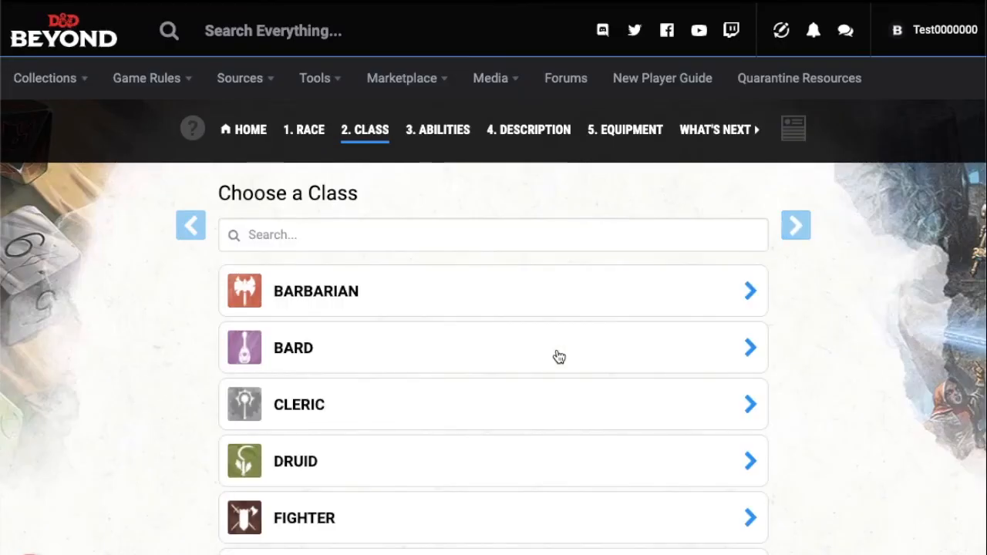
# Step: Look through the available classes and choose Rogue as the character's class
pyautogui.scroll(-2, 560, 356)
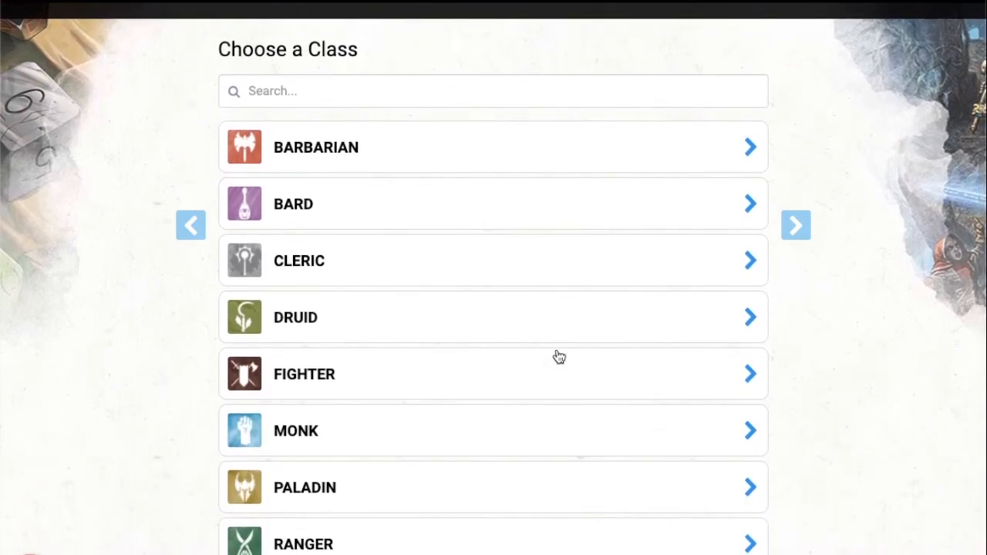
pyautogui.scroll(-2, 559, 357)
pyautogui.scroll(-1, 560, 357)
pyautogui.scroll(2, 559, 356)
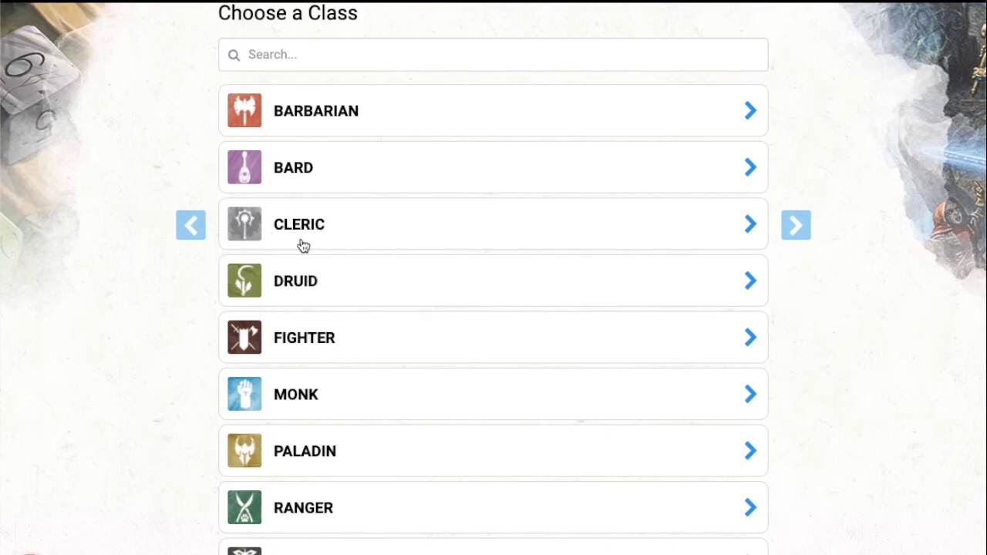
pyautogui.scroll(-2, 325, 237)
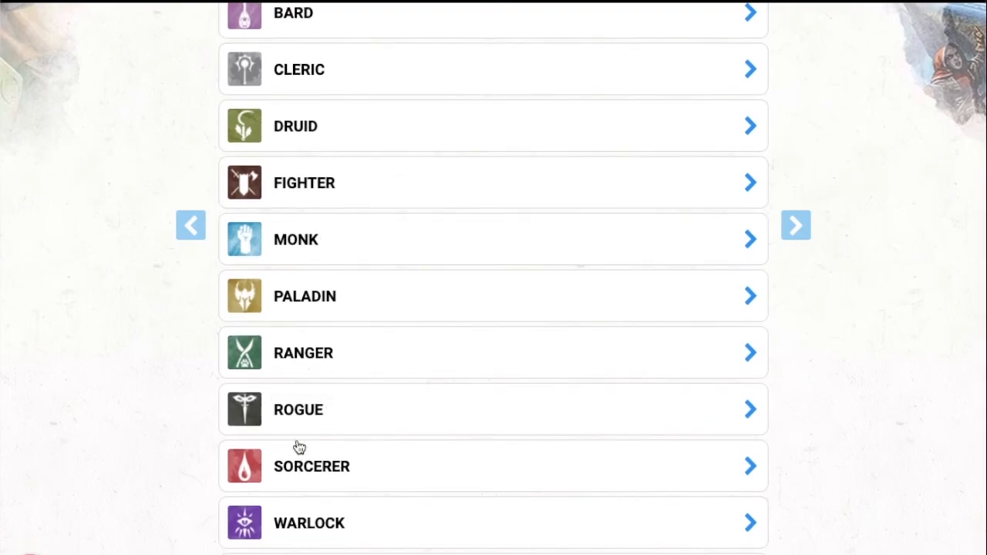
pyautogui.click(342, 415)
pyautogui.click(423, 499)
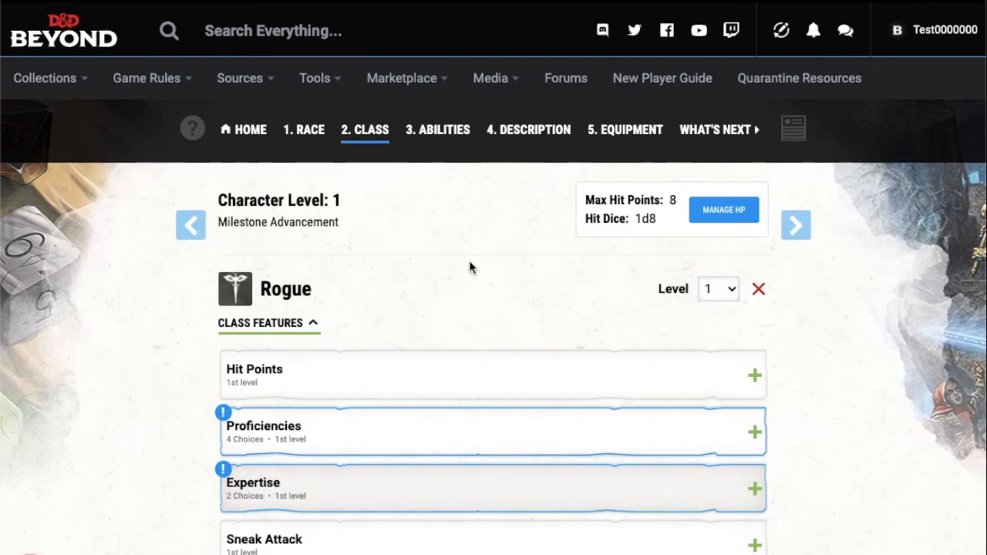
# Step: Choose Acrobatics, Stealth, Deception and Sleight of Hand as the Rogue's four skill proficiencies
pyautogui.scroll(-2, 473, 250)
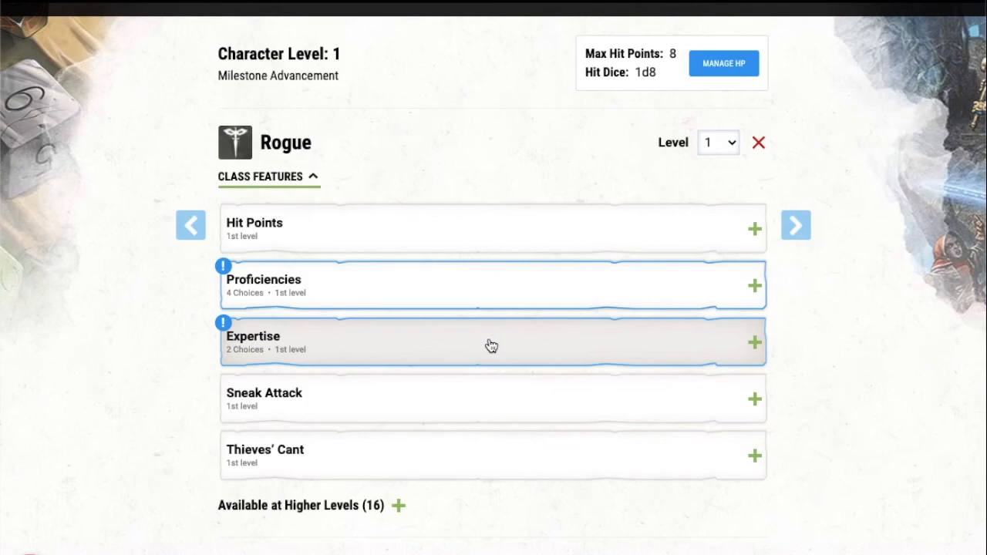
pyautogui.click(421, 276)
pyautogui.scroll(-1, 386, 393)
pyautogui.click(359, 379)
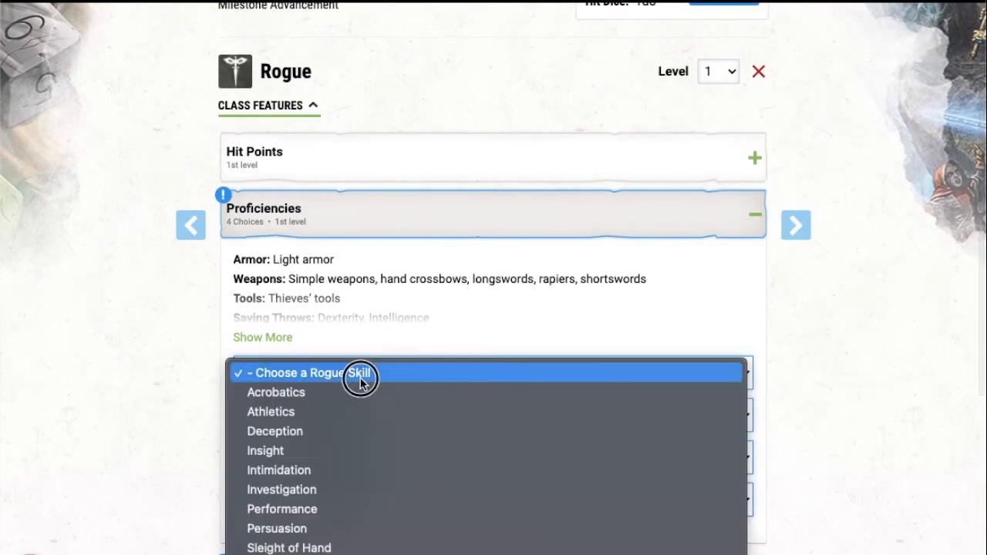
pyautogui.click(342, 395)
pyautogui.click(313, 415)
pyautogui.click(328, 554)
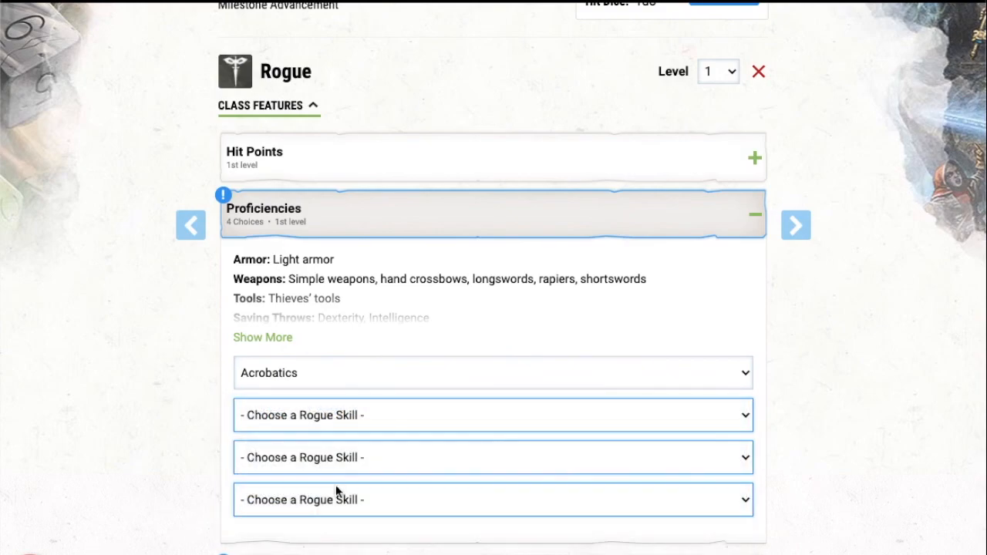
pyautogui.click(324, 465)
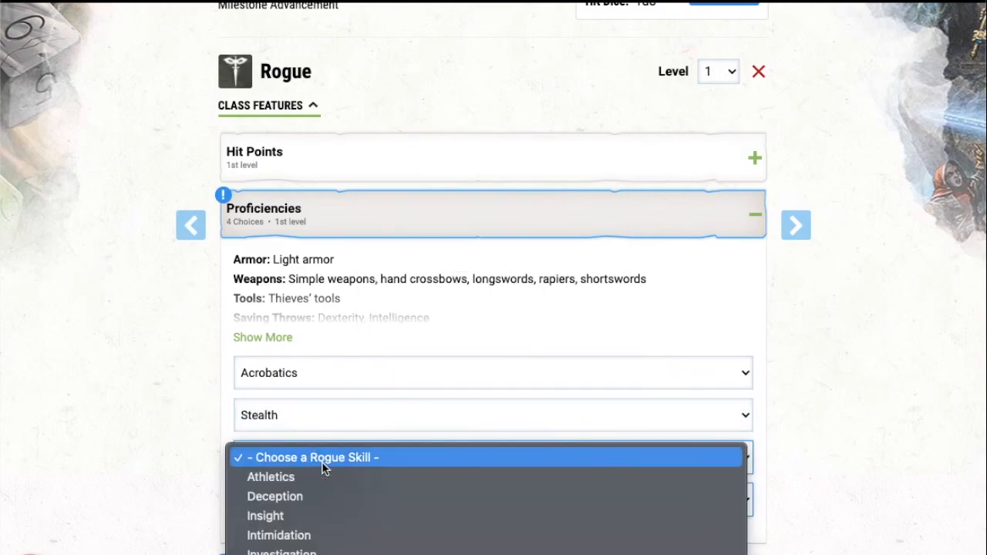
pyautogui.click(308, 502)
pyautogui.click(339, 500)
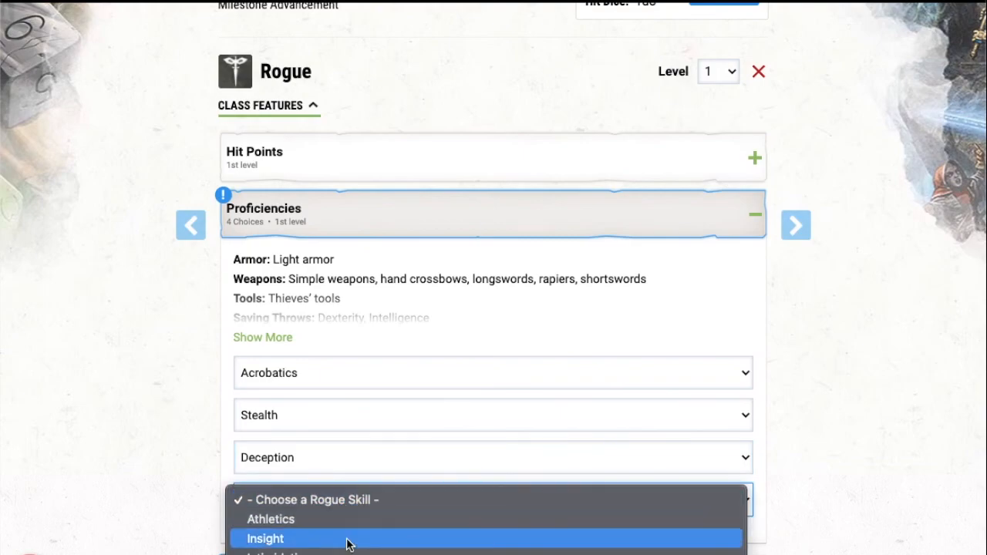
pyautogui.click(340, 554)
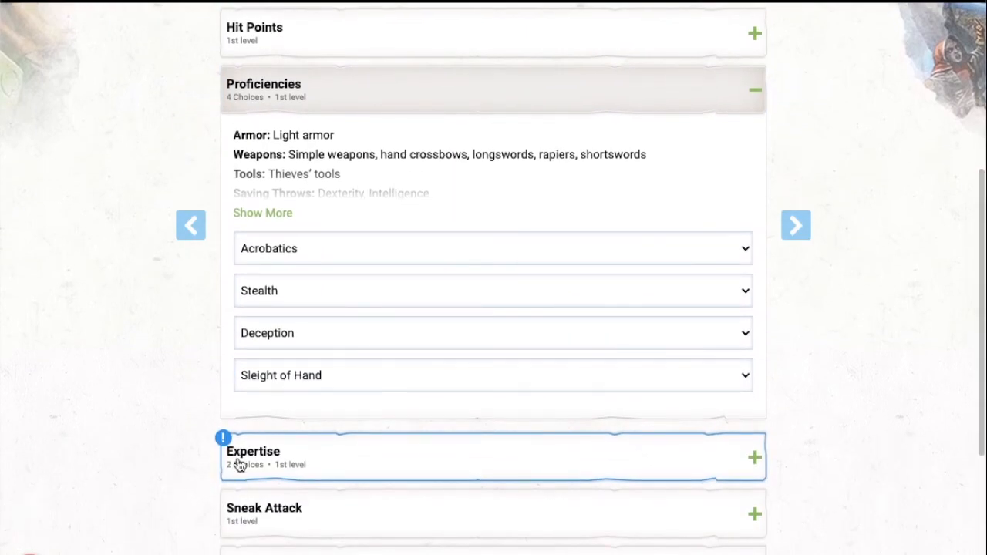
# Step: Choose Stealth and Acrobatics as the Rogue's two expertise skills and continue to the ability scores
pyautogui.click(302, 447)
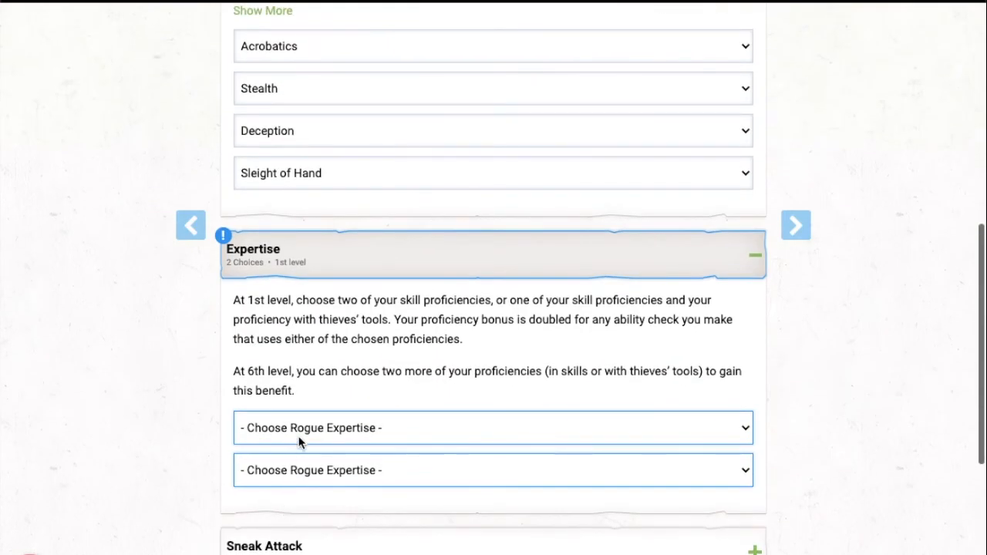
pyautogui.click(300, 435)
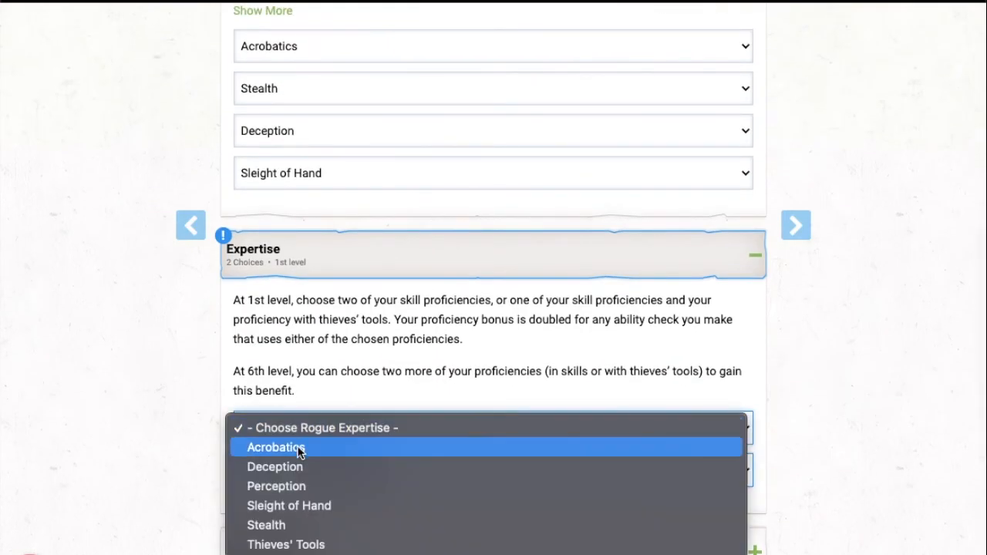
pyautogui.click(298, 527)
pyautogui.click(359, 470)
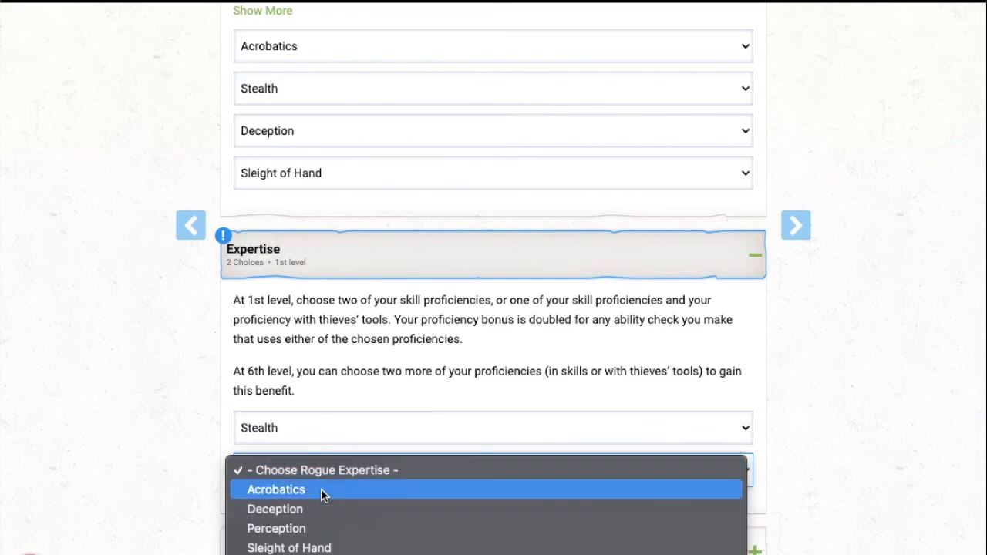
pyautogui.scroll(-2, 191, 450)
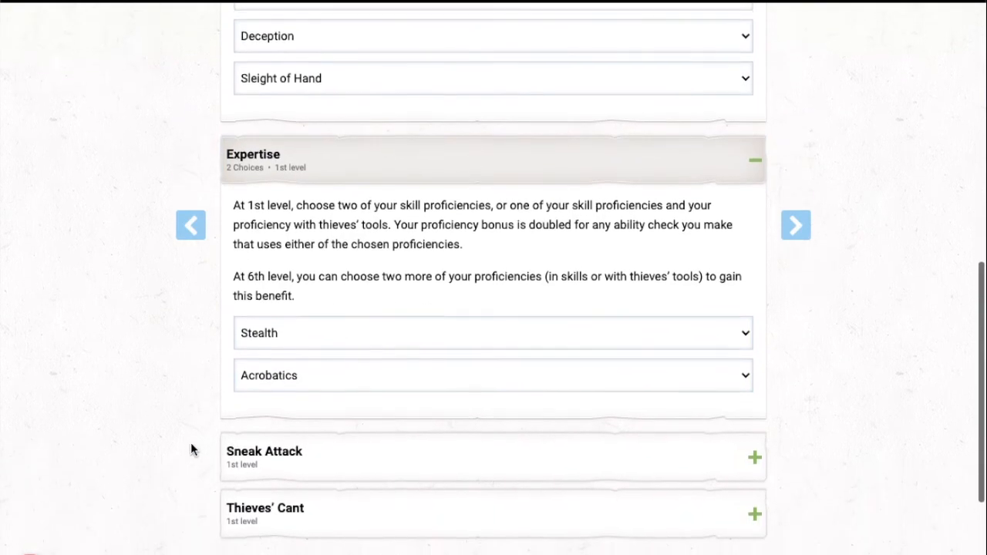
pyautogui.click(804, 234)
# Step: Choose Standard Array as the generation method for the character's ability scores
pyautogui.scroll(-1, 585, 270)
pyautogui.scroll(-1, 584, 270)
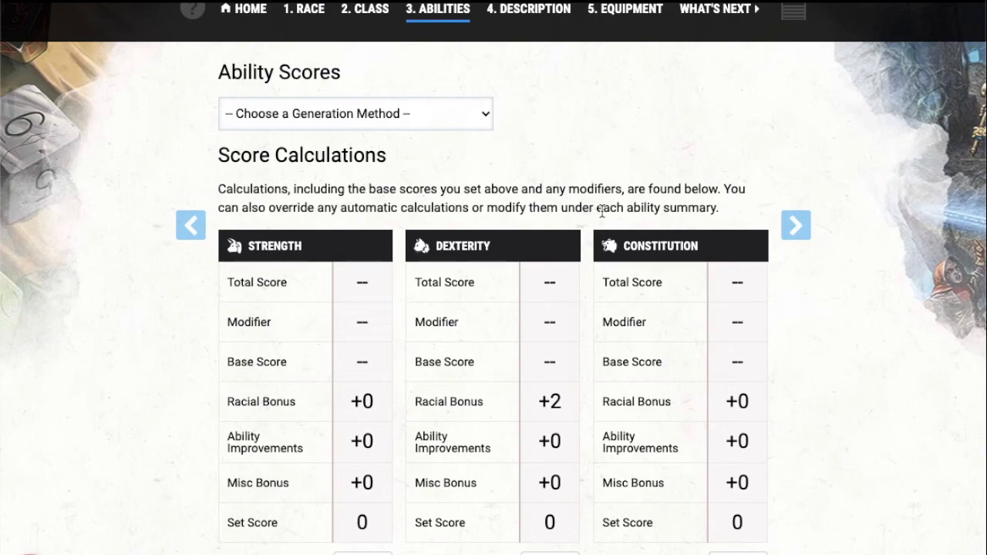
pyautogui.scroll(-1, 602, 211)
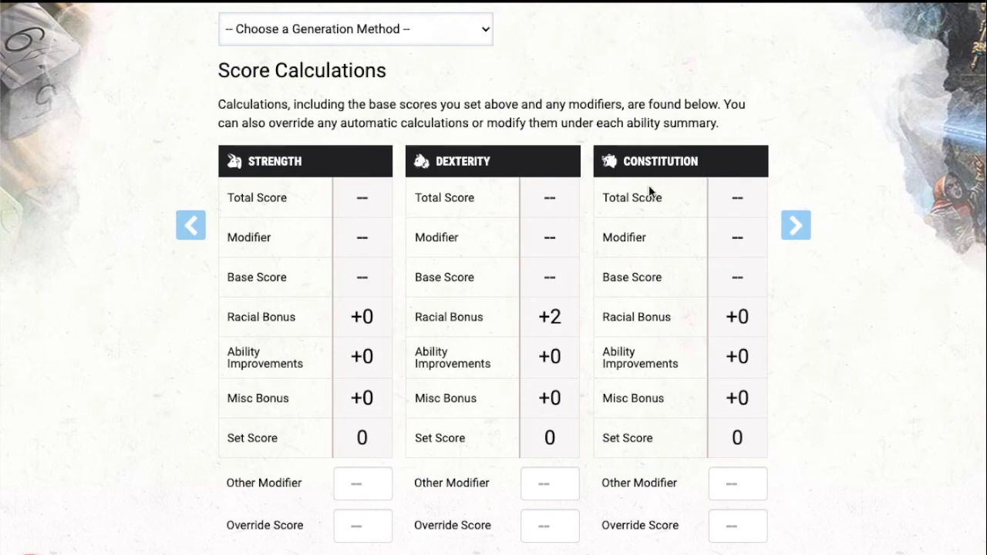
pyautogui.scroll(-3, 650, 185)
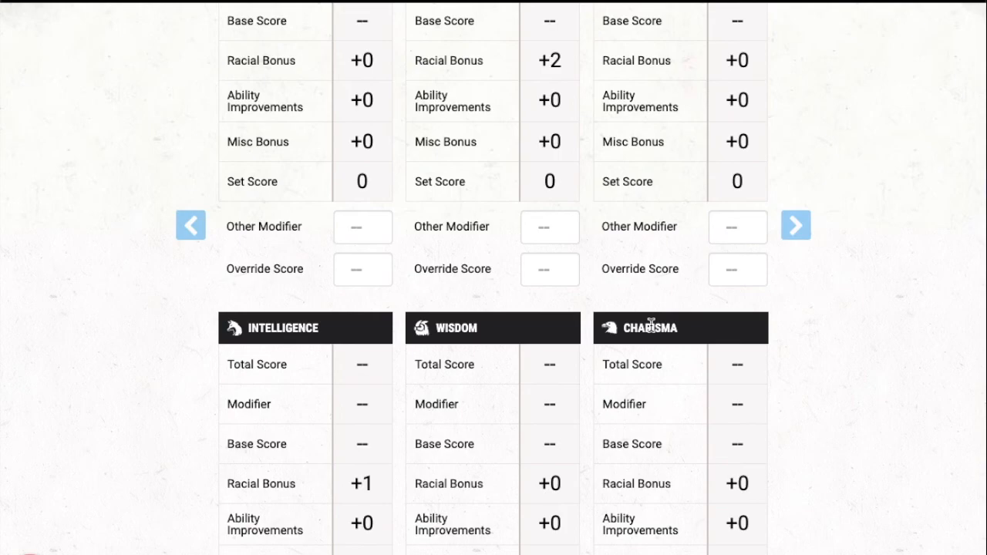
pyautogui.scroll(3, 650, 324)
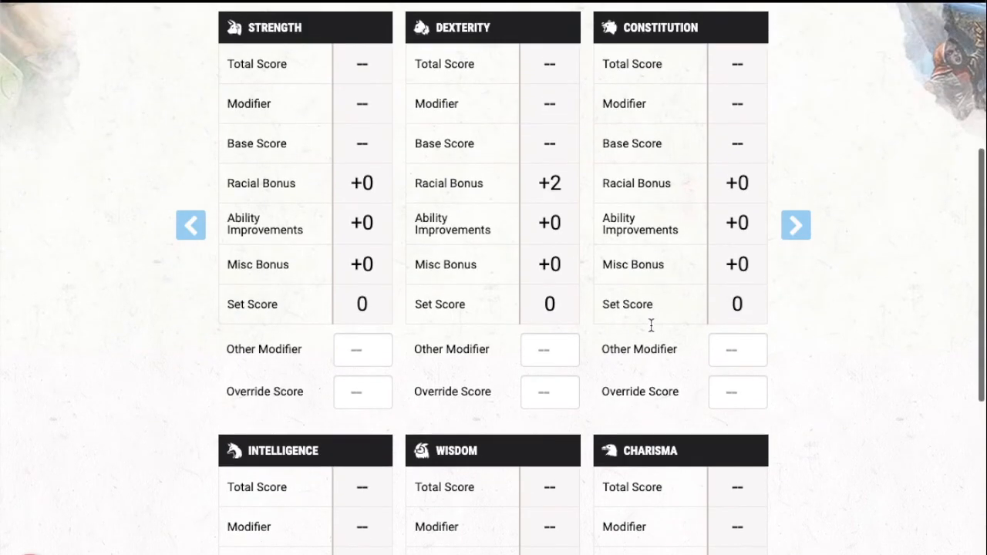
pyautogui.scroll(2, 650, 326)
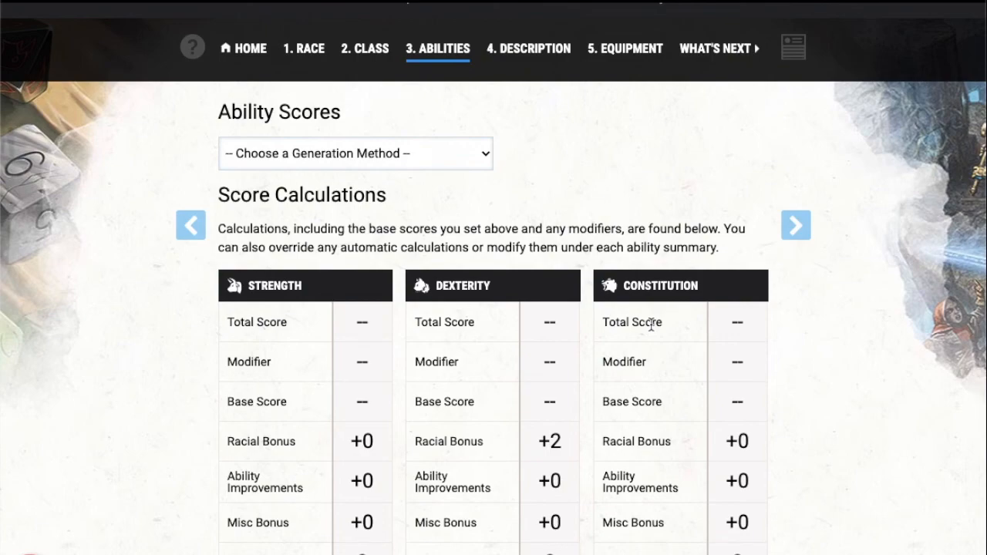
pyautogui.click(371, 159)
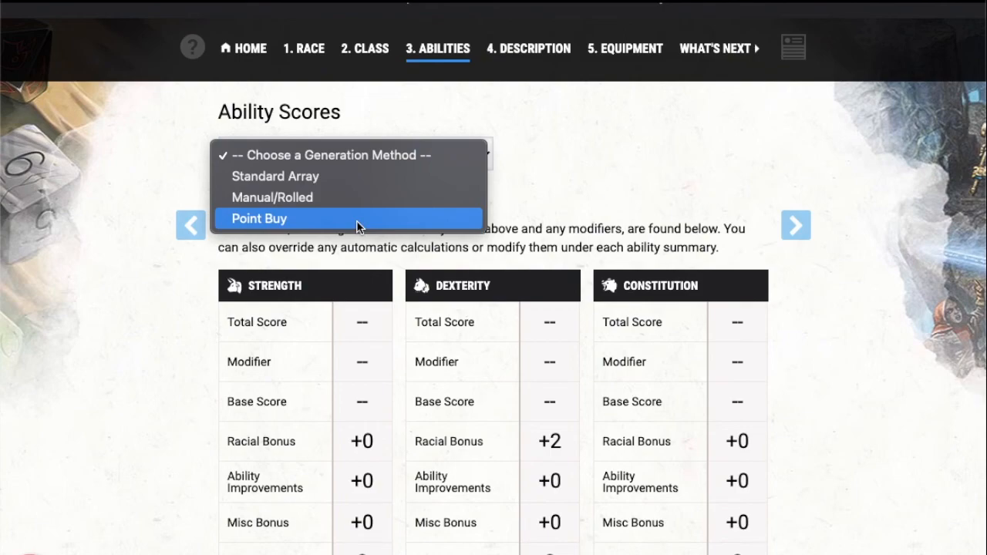
pyautogui.click(359, 177)
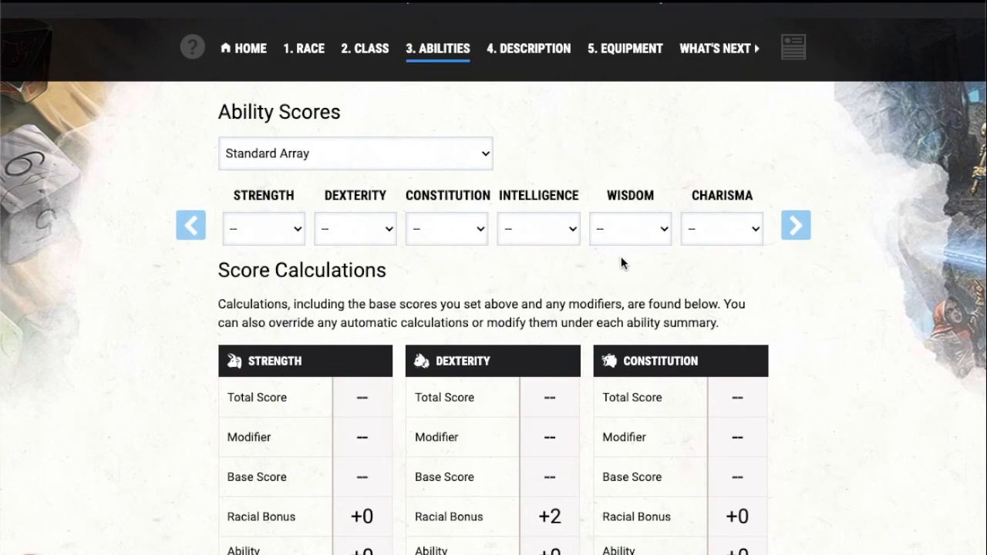
# Step: Assign base scores of 15 to Dexterity, 14 to Constitution and 13 to Charisma
pyautogui.click(379, 235)
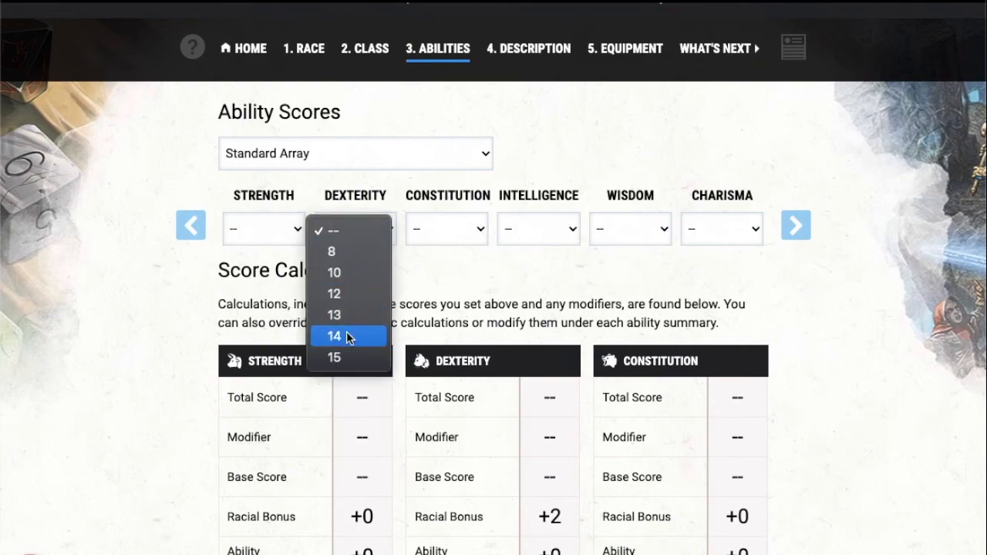
pyautogui.click(343, 354)
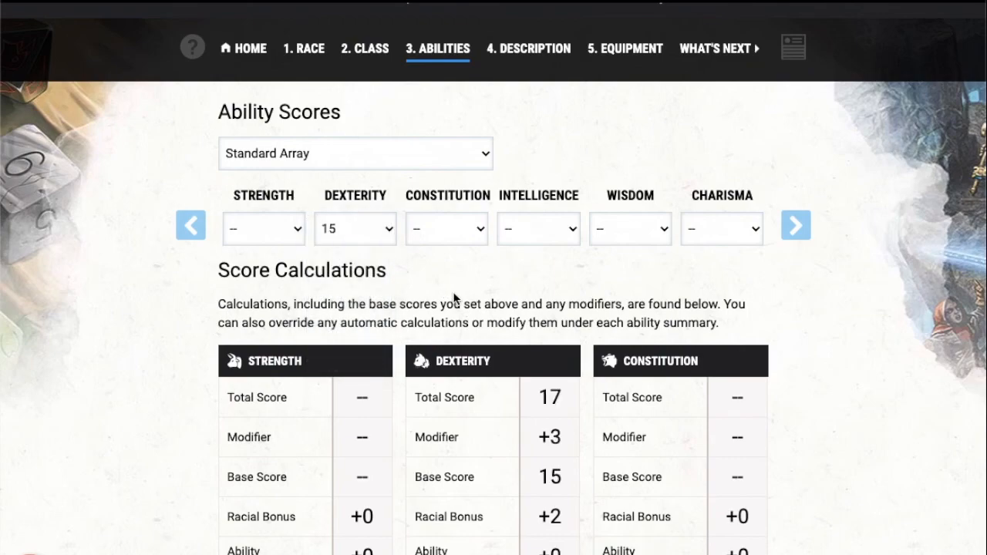
pyautogui.click(450, 229)
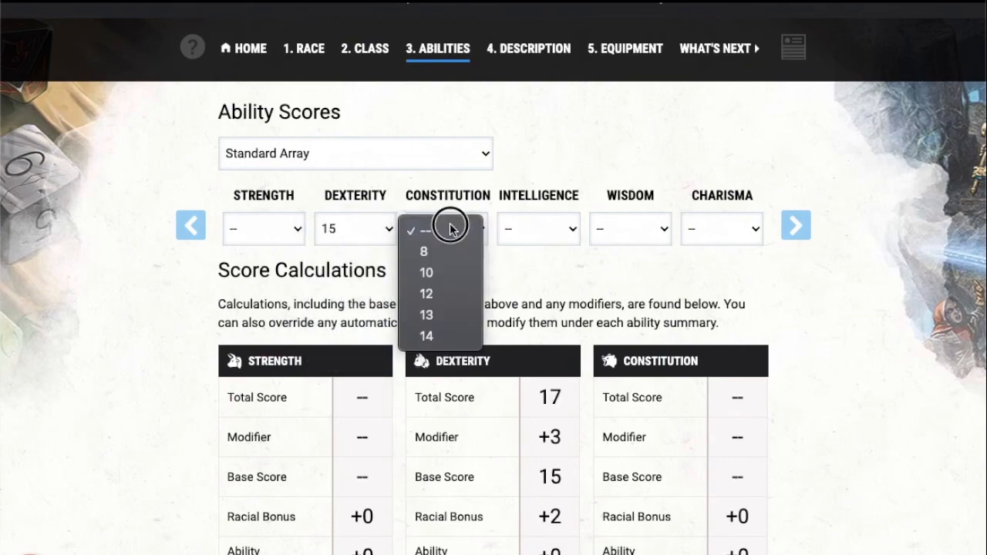
pyautogui.click(450, 335)
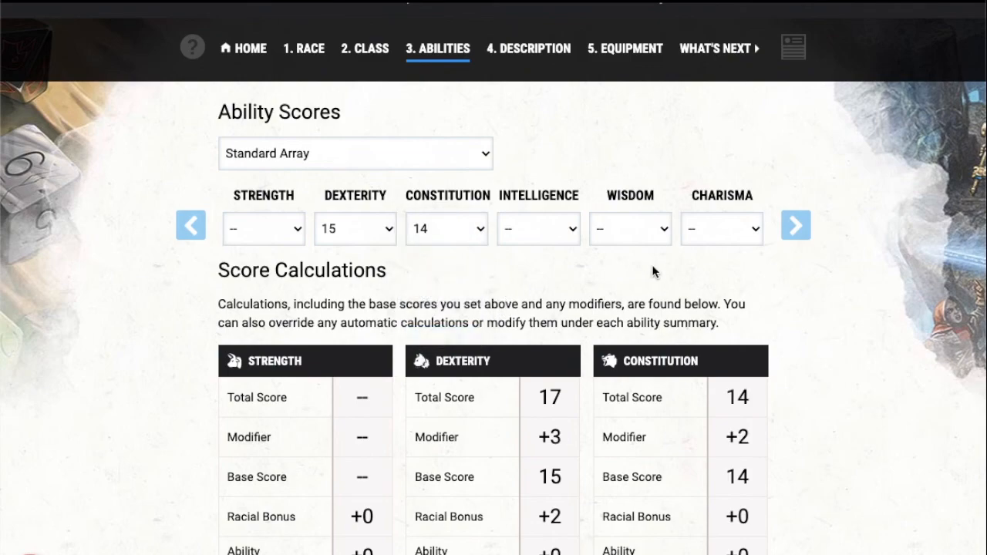
pyautogui.click(708, 233)
pyautogui.click(706, 317)
# Step: Assign base scores of 12 to Wisdom, 10 to Intelligence and 8 to Strength, and continue to the character description
pyautogui.click(622, 234)
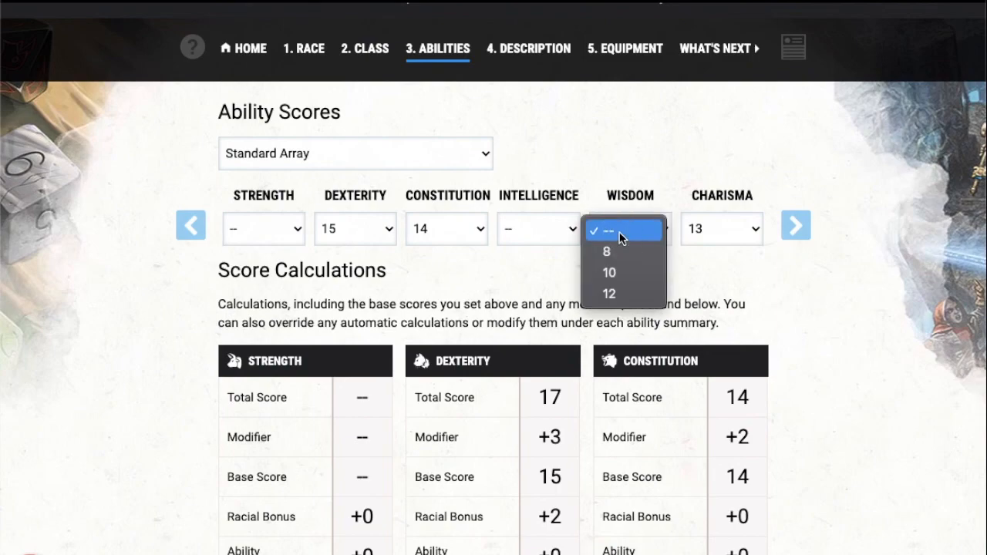
pyautogui.click(609, 294)
pyautogui.click(544, 229)
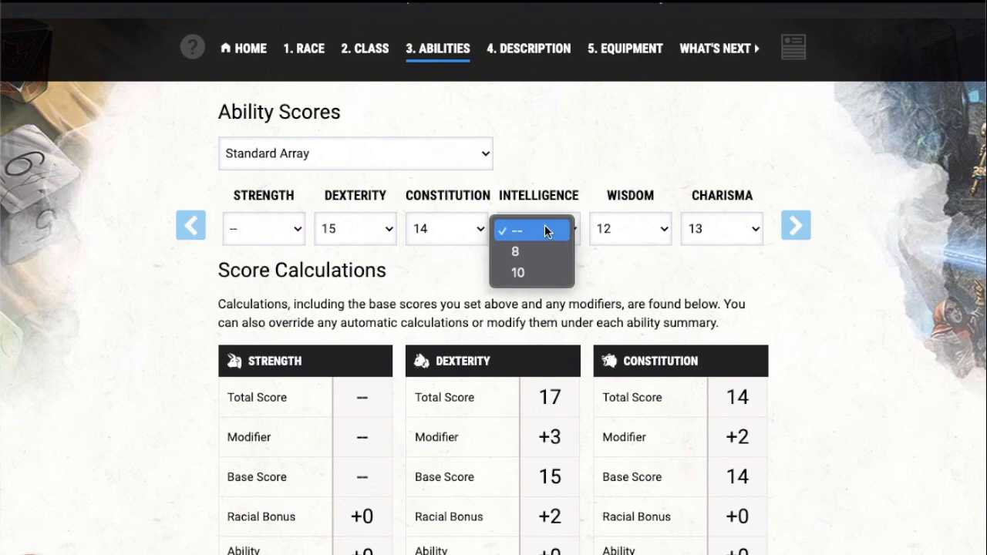
pyautogui.click(529, 272)
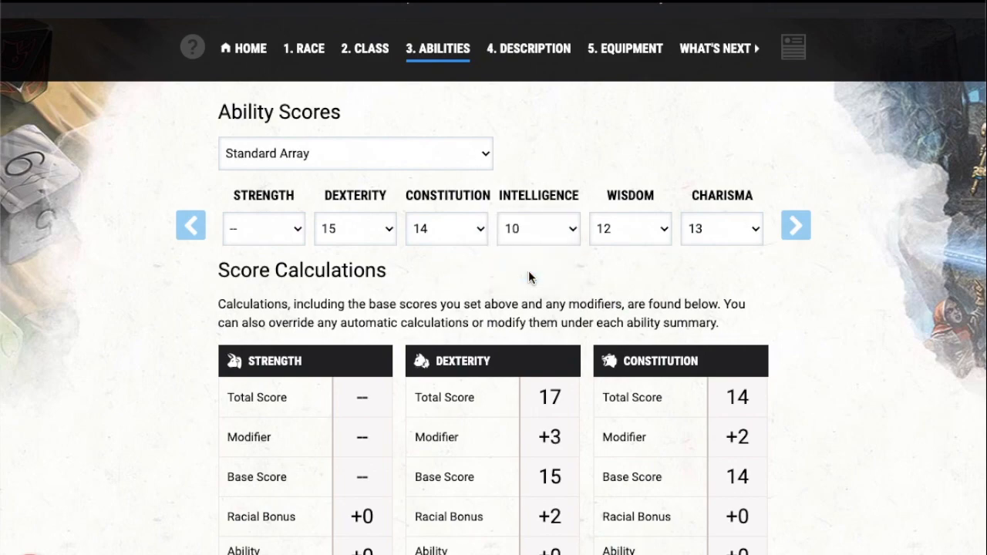
pyautogui.click(276, 220)
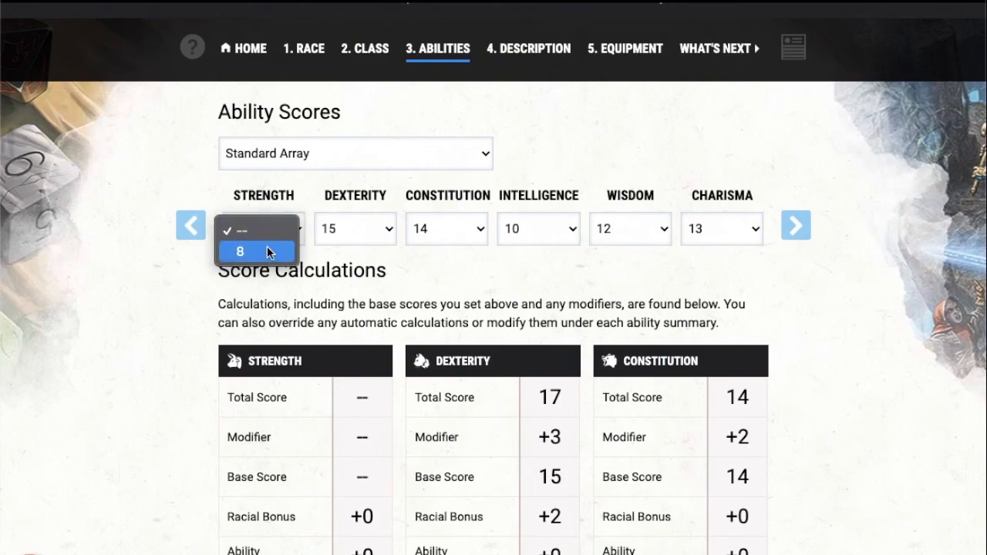
pyautogui.click(267, 246)
pyautogui.scroll(-3, 501, 261)
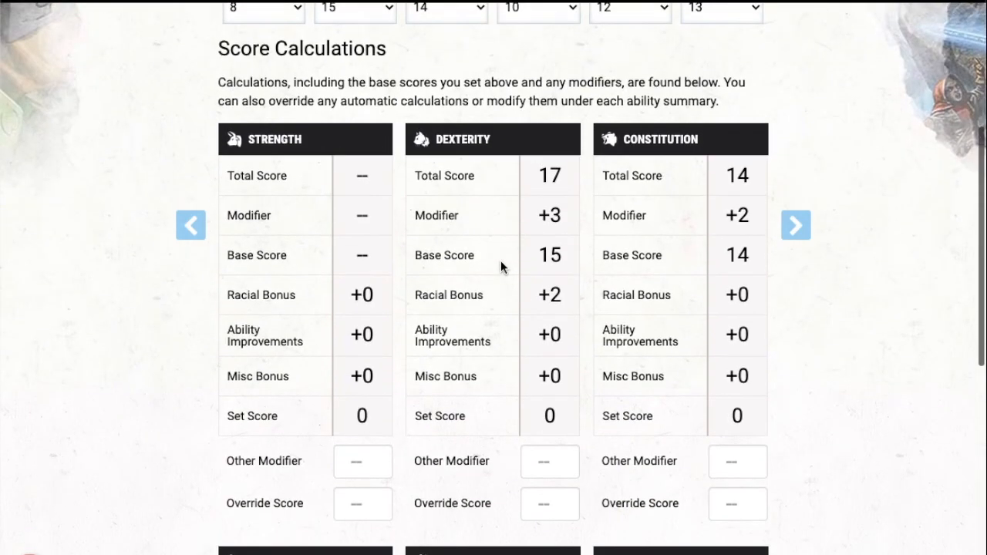
pyautogui.click(799, 227)
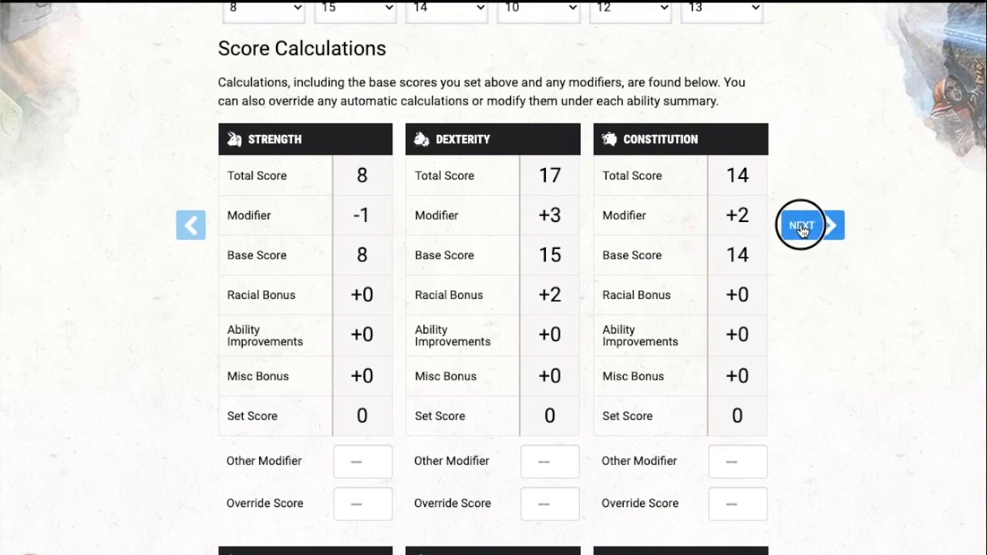
# Step: Set the character's background to Criminal / Spy
pyautogui.scroll(-2, 622, 290)
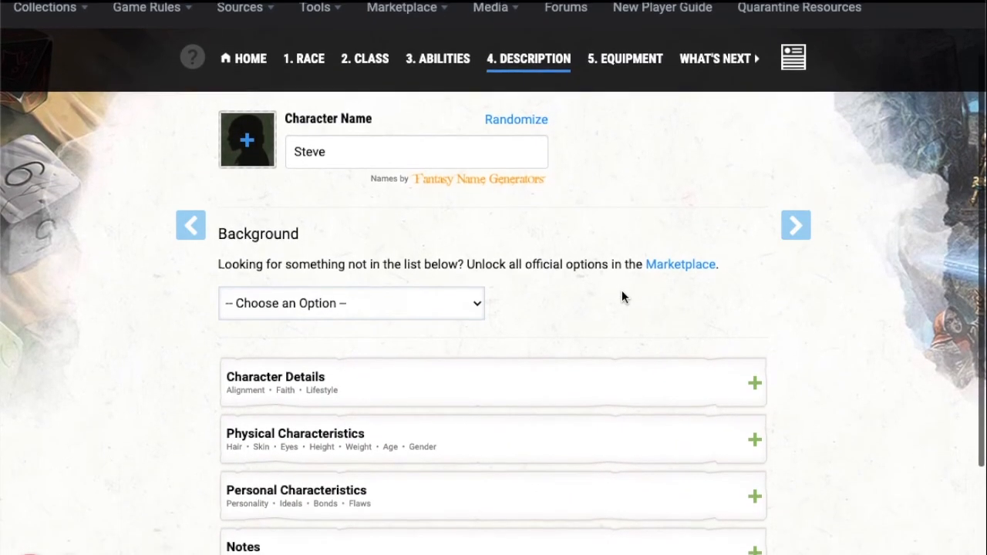
pyautogui.scroll(1, 622, 290)
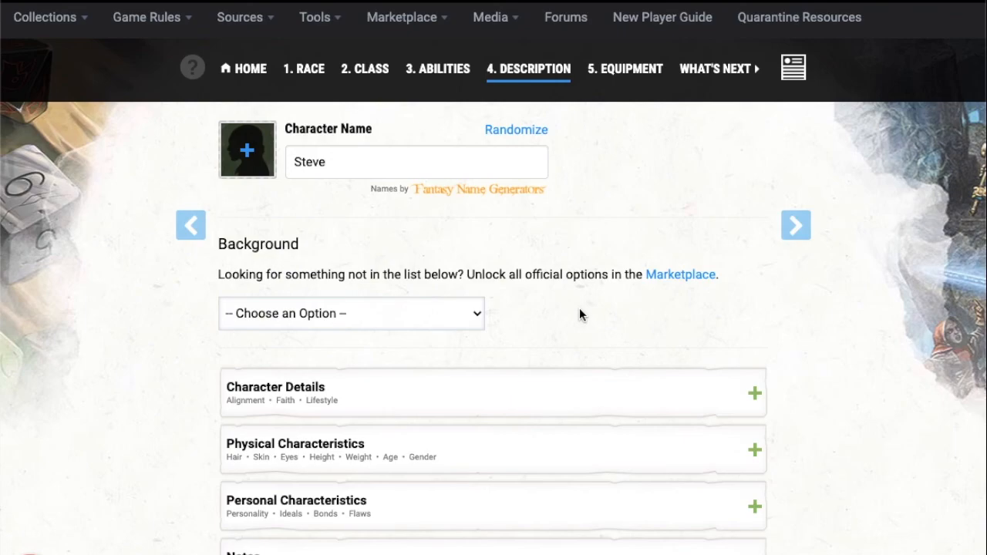
pyautogui.scroll(-1, 579, 314)
pyautogui.click(446, 278)
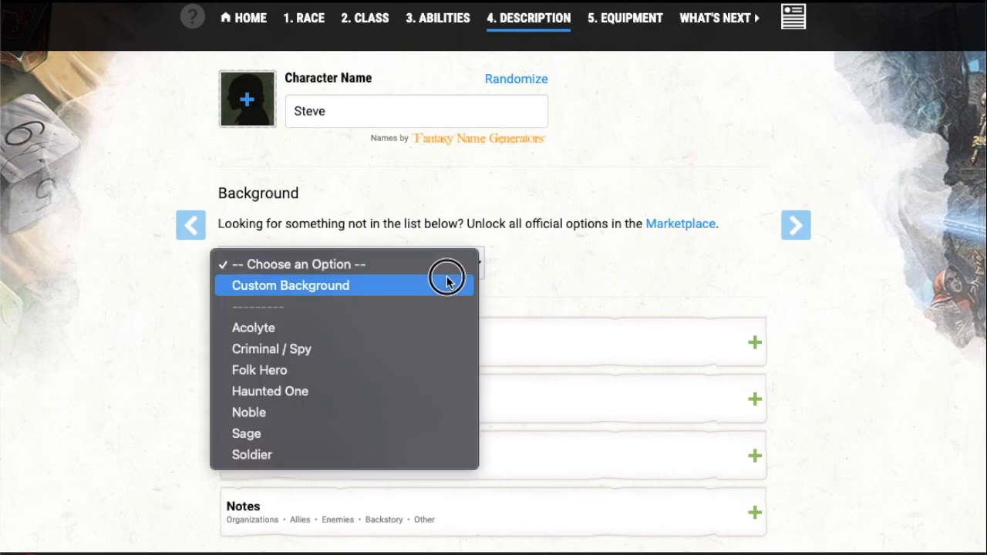
pyautogui.click(353, 348)
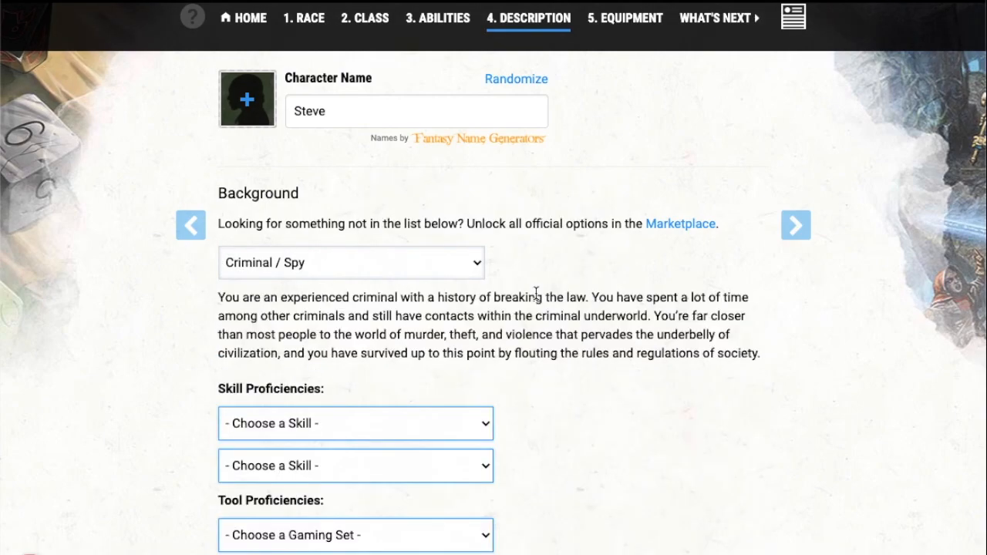
# Step: Choose Investigation and Intimidation as the background's two skill proficiencies
pyautogui.scroll(-1, 535, 292)
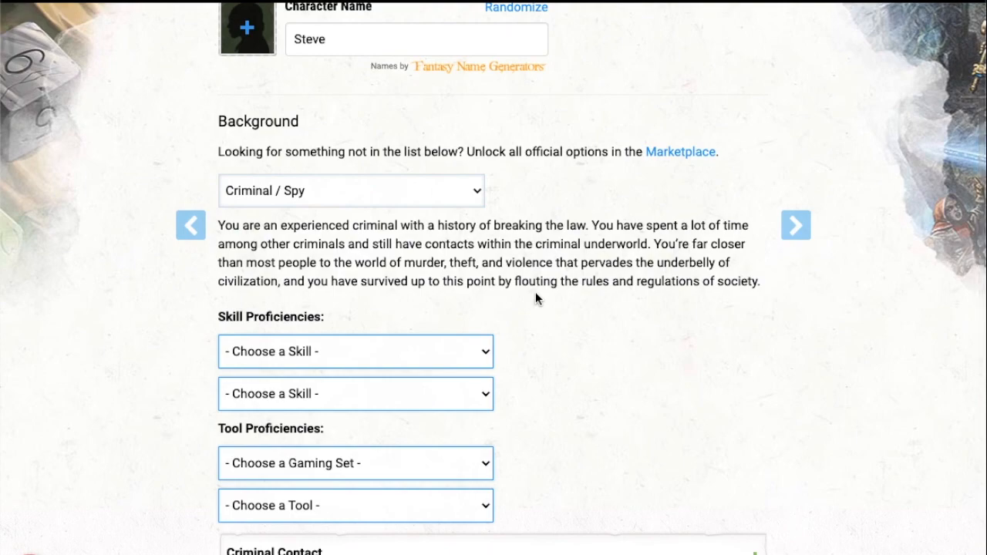
pyautogui.scroll(-1, 535, 292)
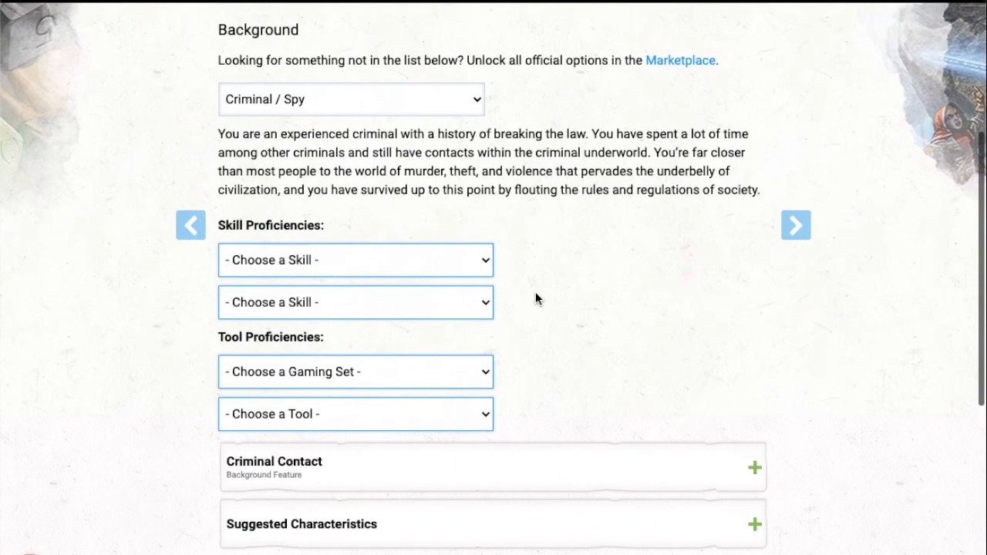
pyautogui.click(410, 273)
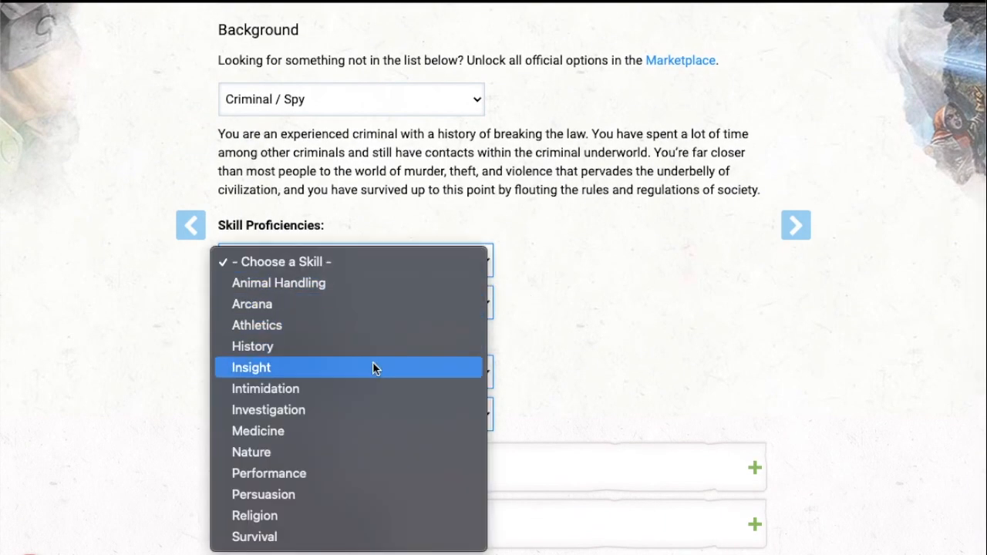
pyautogui.click(362, 408)
pyautogui.click(398, 303)
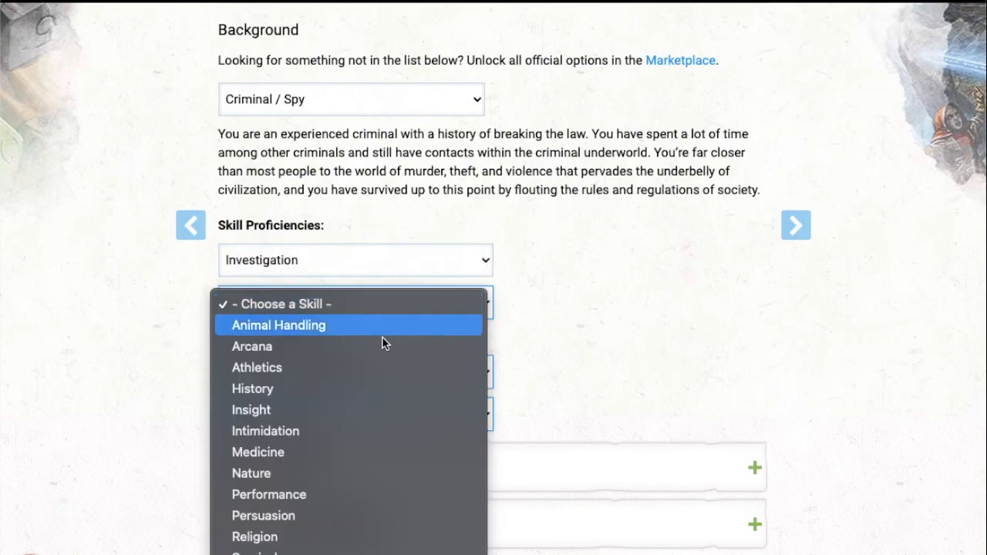
pyautogui.click(347, 430)
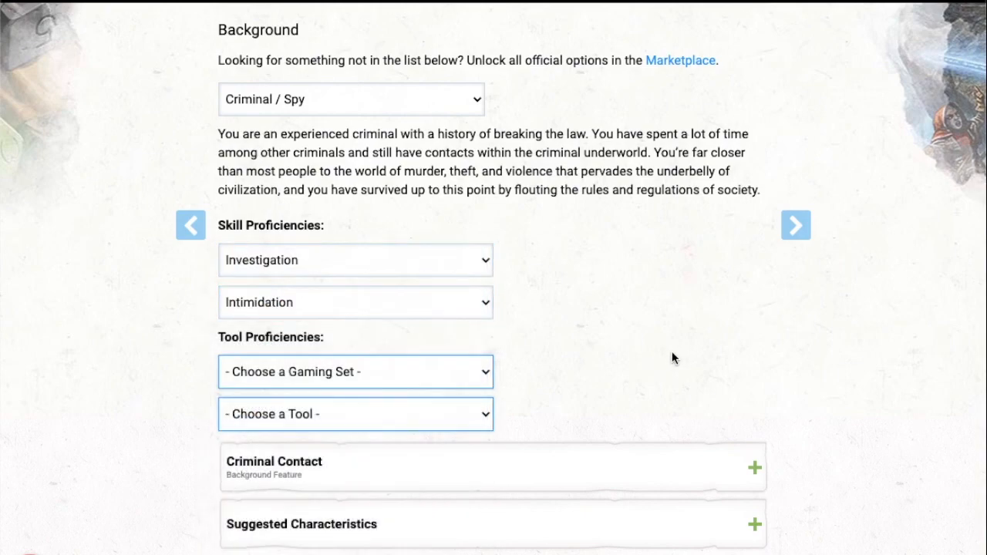
# Step: Choose Playing Card Set and Bagpipes as the background's tool proficiencies
pyautogui.click(452, 371)
pyautogui.click(425, 434)
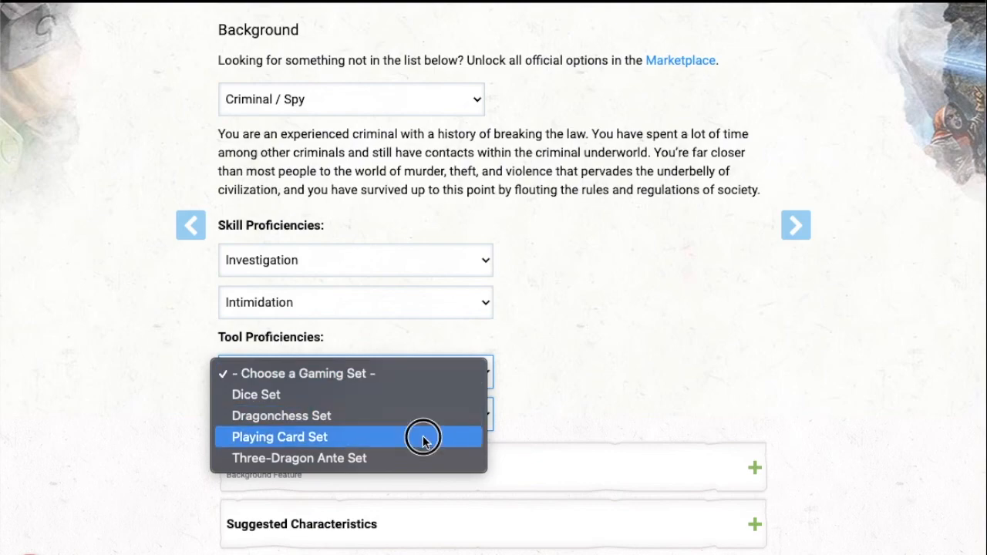
pyautogui.click(452, 413)
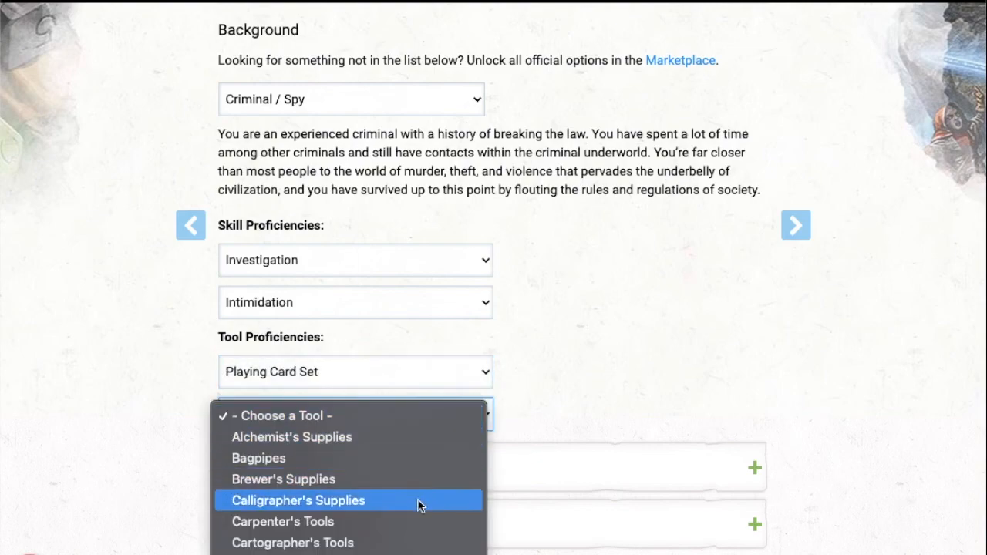
pyautogui.click(357, 458)
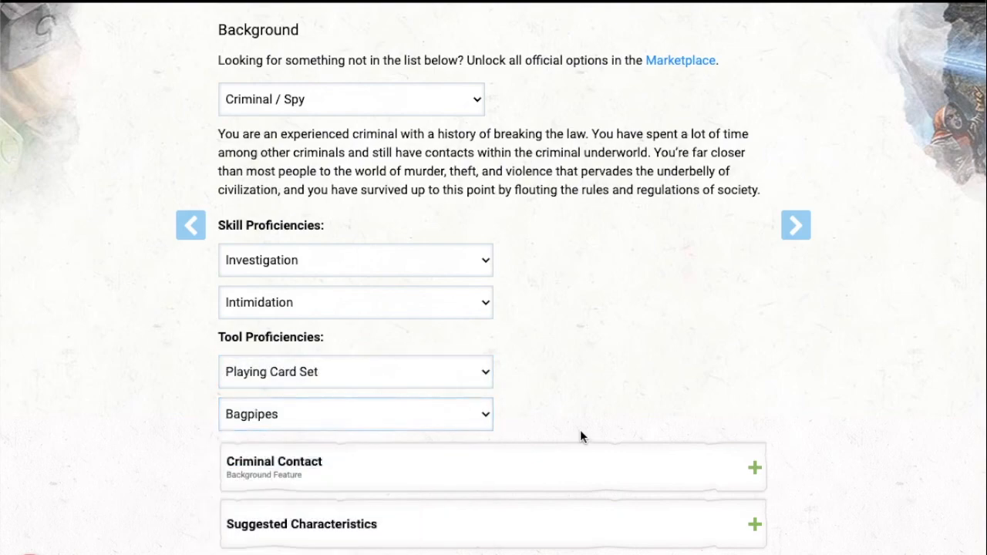
# Step: Look through the background's suggested personality traits, ideals, bonds and flaws
pyautogui.scroll(-2, 581, 436)
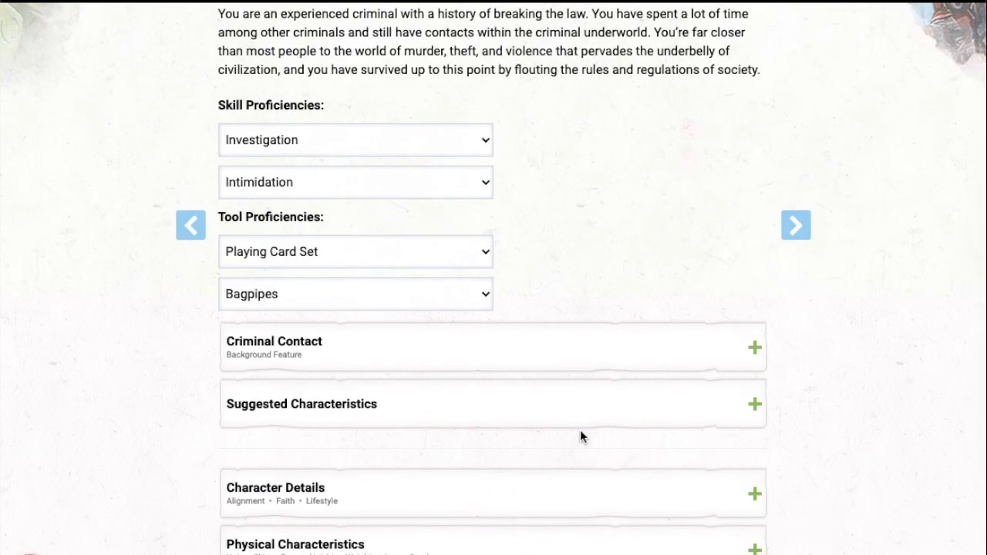
pyautogui.scroll(-3, 581, 436)
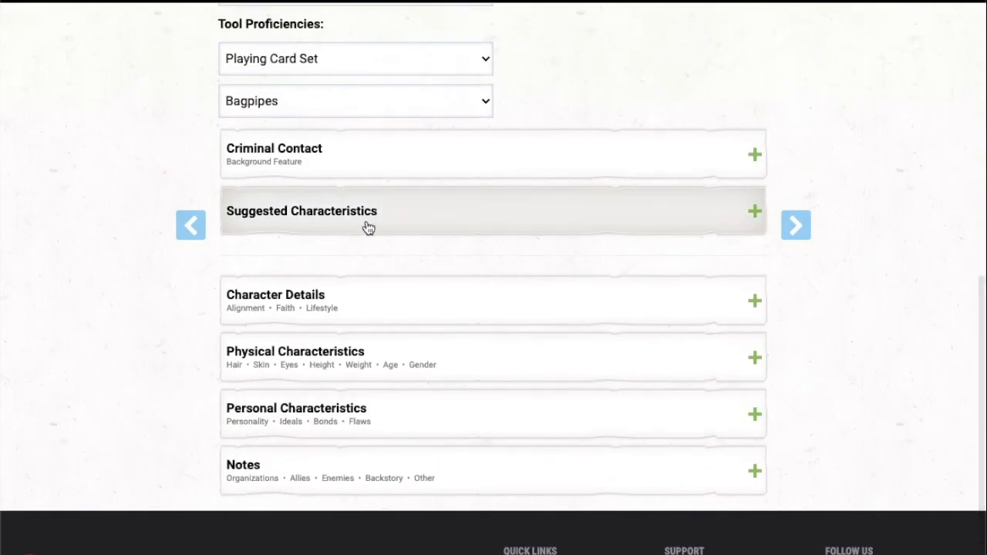
pyautogui.click(348, 229)
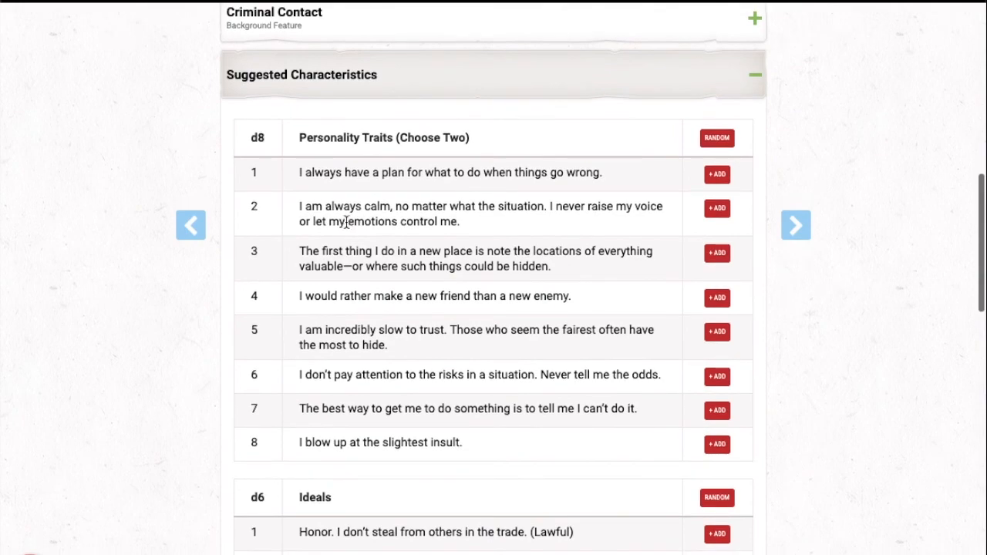
pyautogui.scroll(-2, 347, 223)
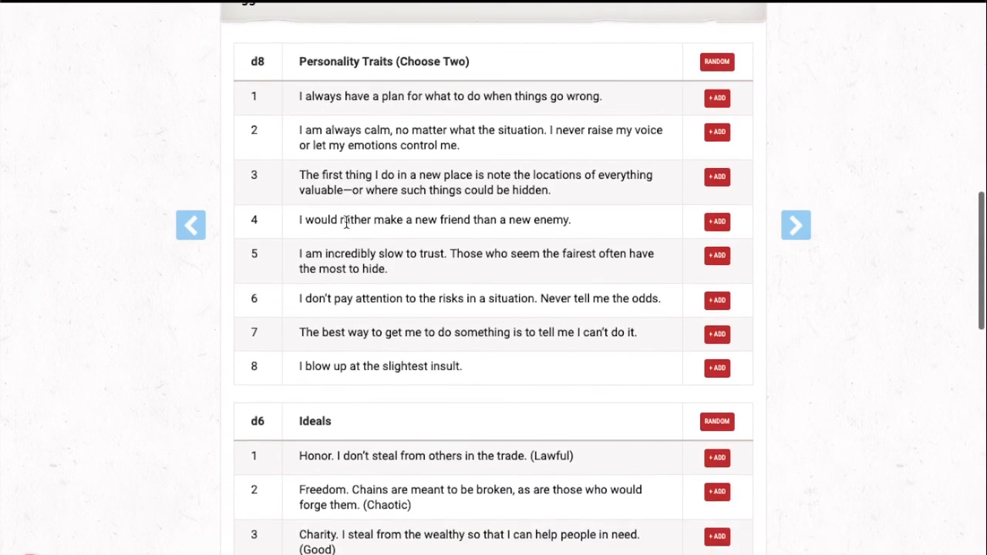
pyautogui.scroll(2, 347, 222)
pyautogui.scroll(-1, 347, 222)
pyautogui.scroll(-5, 347, 222)
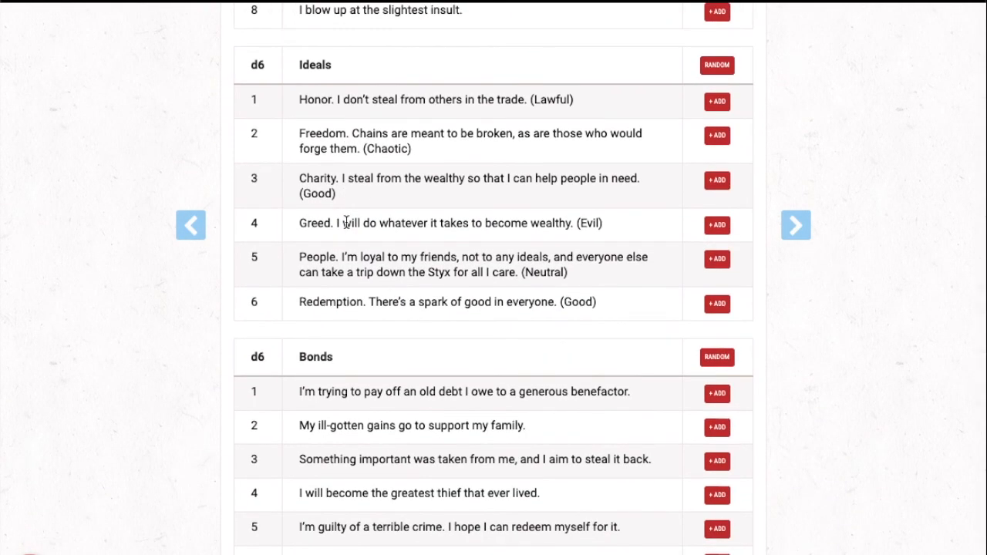
pyautogui.scroll(-1, 346, 222)
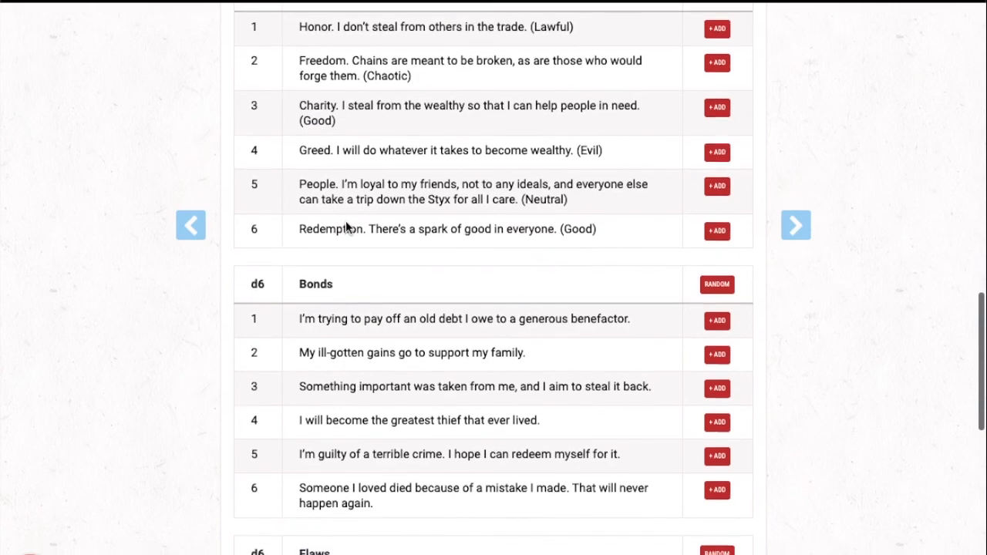
pyautogui.scroll(-4, 347, 222)
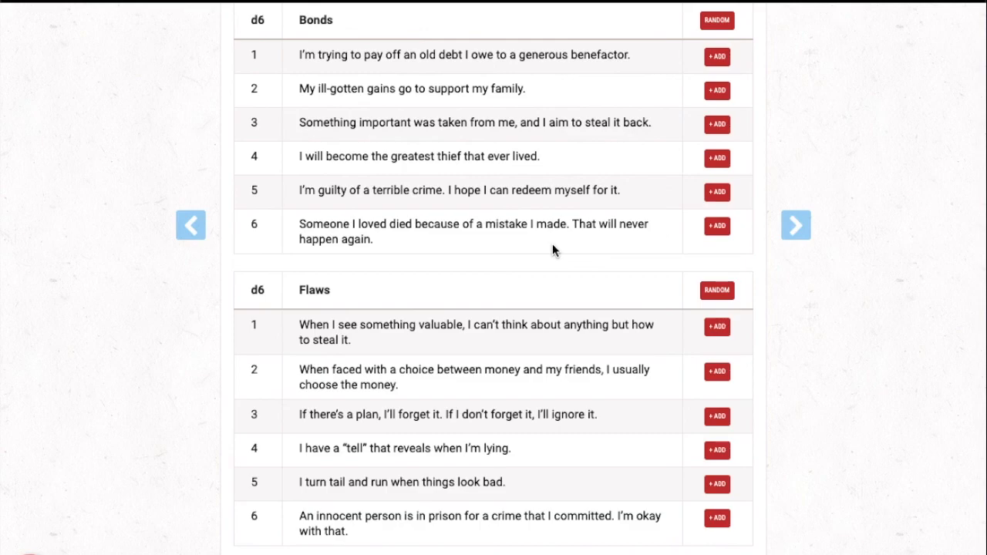
pyautogui.scroll(-6, 553, 244)
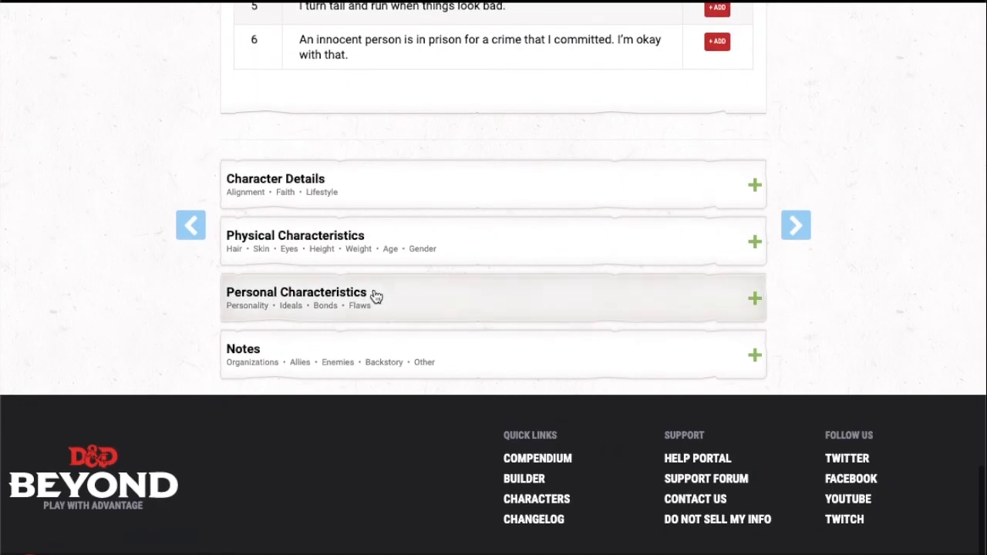
# Step: Expand the Physical Characteristics section and look over its optional fields
pyautogui.click(355, 255)
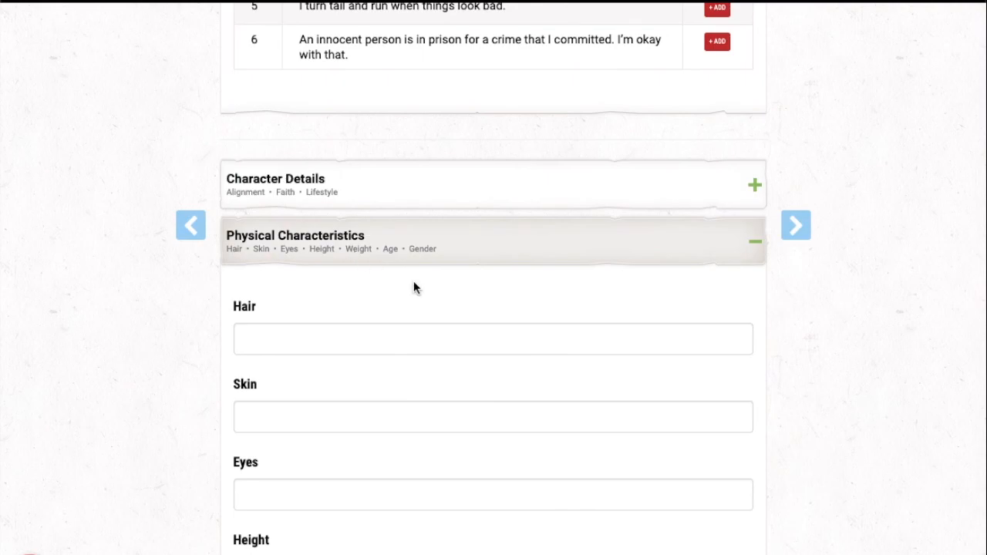
pyautogui.scroll(-2, 415, 284)
pyautogui.scroll(-1, 414, 282)
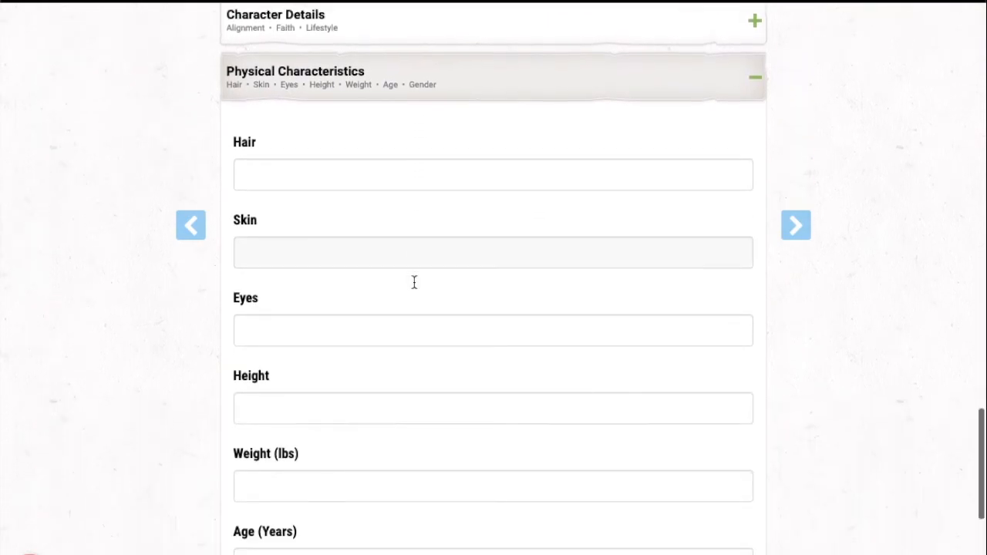
pyautogui.scroll(-3, 414, 283)
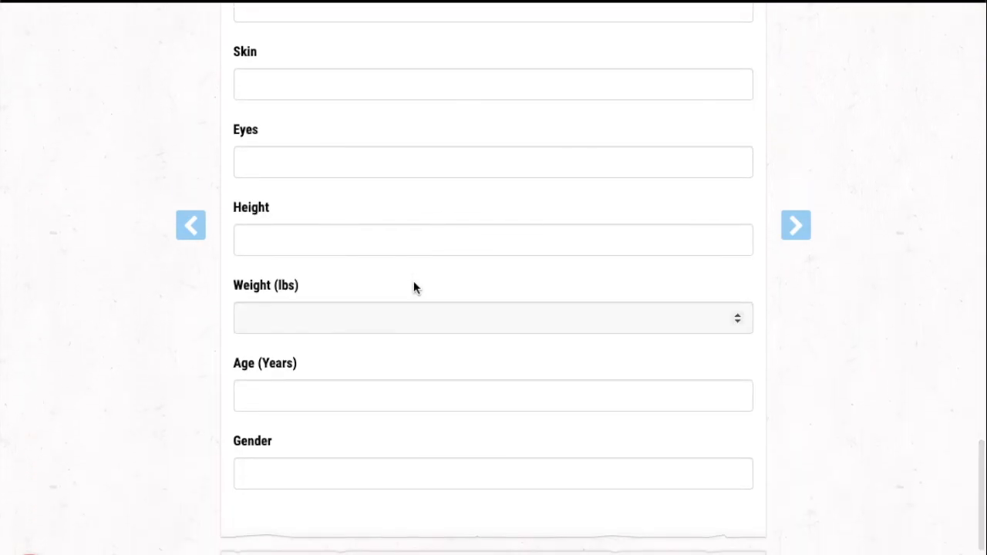
pyautogui.scroll(1, 415, 284)
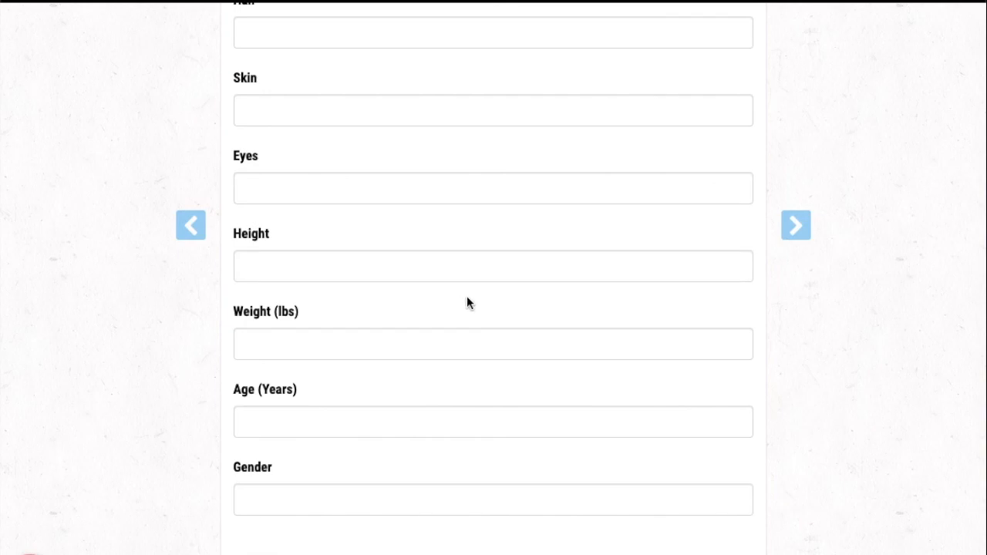
# Step: Continue to the equipment stage and choose starting equipment instead of gold
pyautogui.click(798, 227)
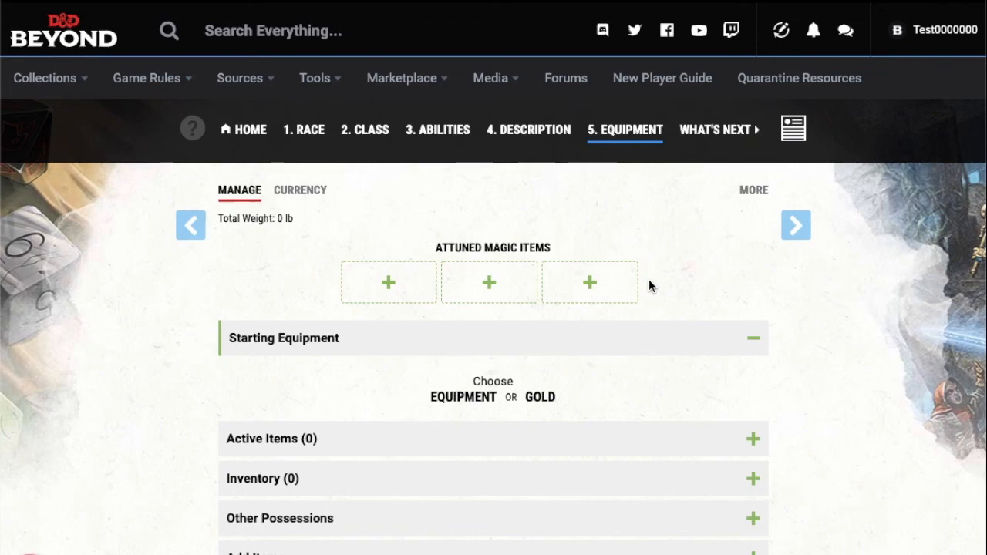
pyautogui.scroll(-1, 649, 287)
pyautogui.scroll(-1, 650, 284)
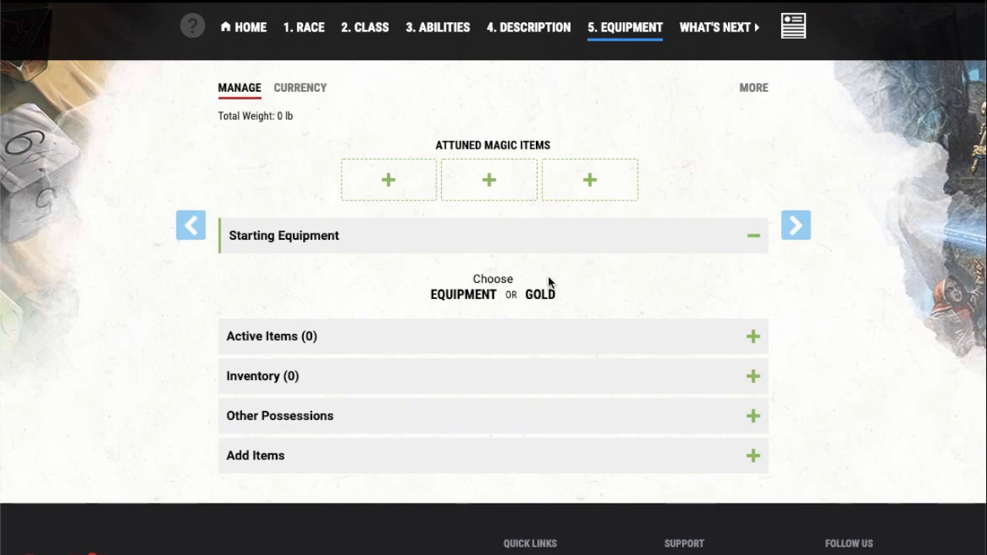
pyautogui.click(475, 296)
pyautogui.scroll(-2, 414, 284)
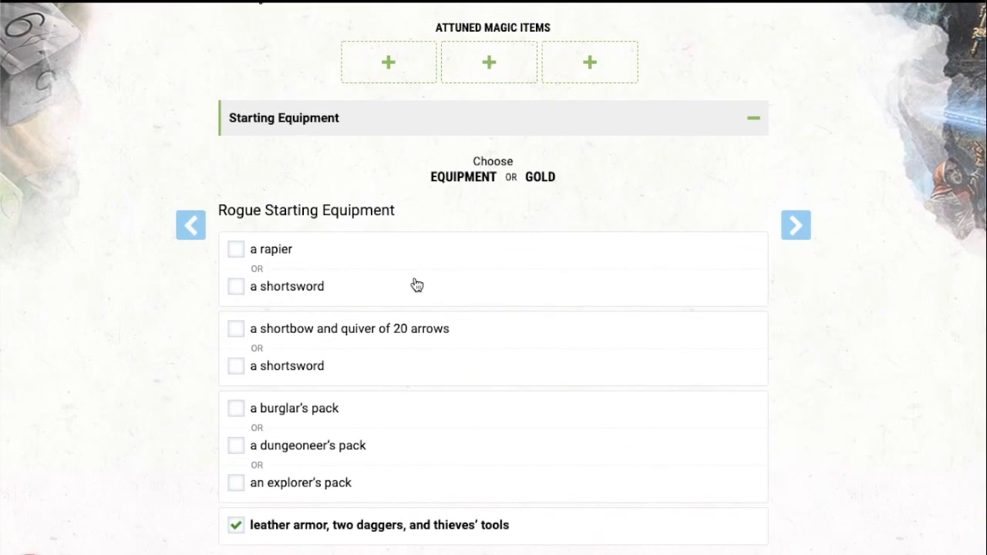
# Step: Select the rapier, the shortbow with quiver of 20 arrows and the burglar's pack, and add the starting equipment to the character
pyautogui.scroll(-3, 416, 285)
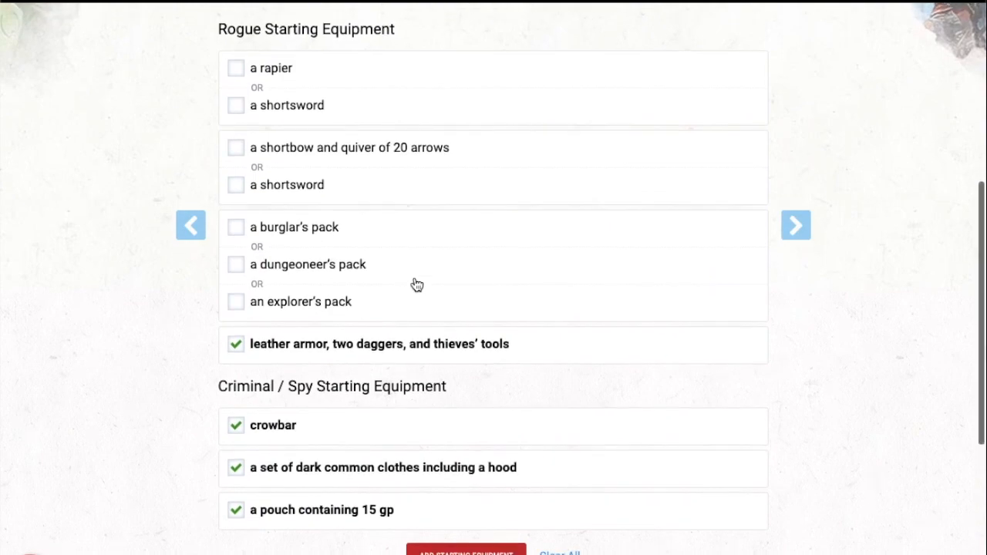
pyautogui.click(238, 71)
pyautogui.click(236, 150)
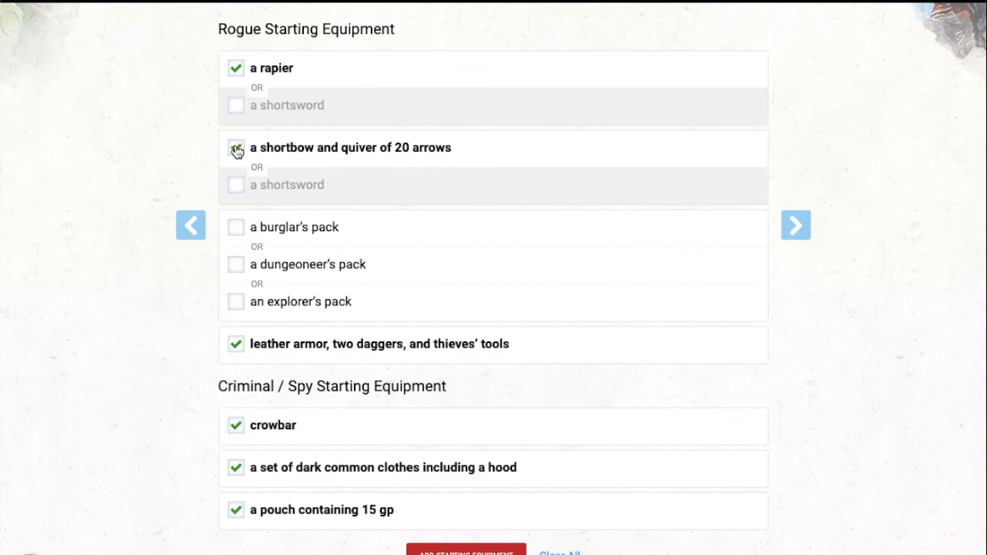
pyautogui.click(239, 230)
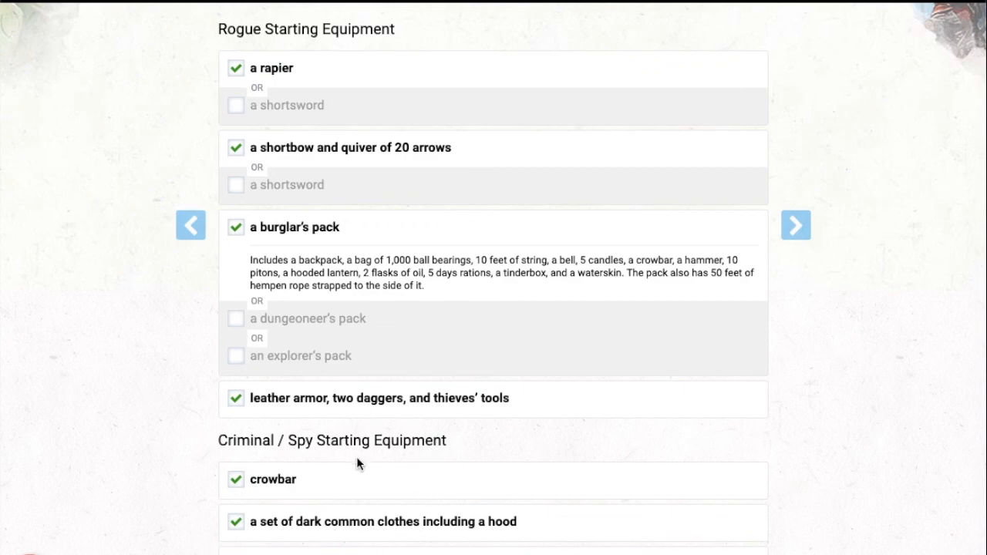
pyautogui.scroll(-2, 356, 463)
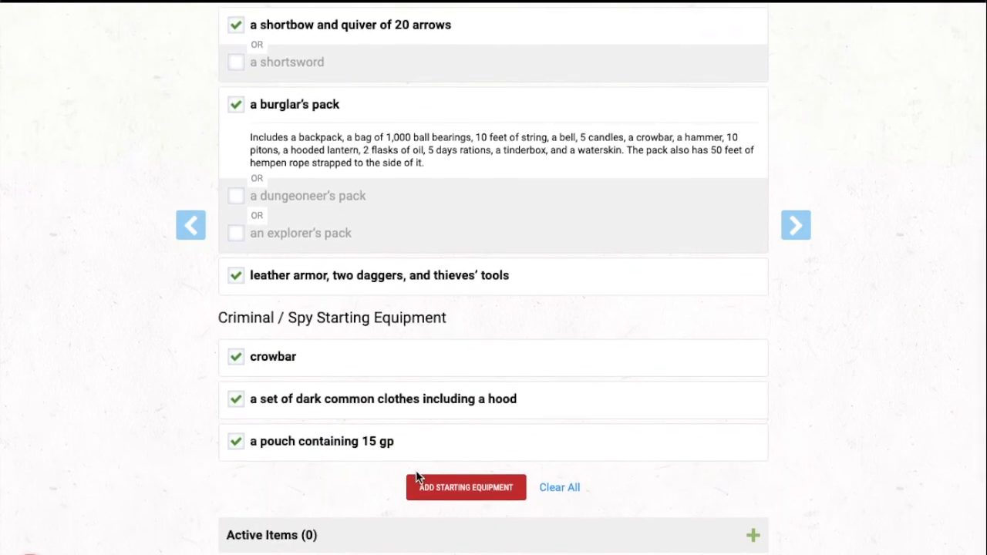
pyautogui.click(457, 486)
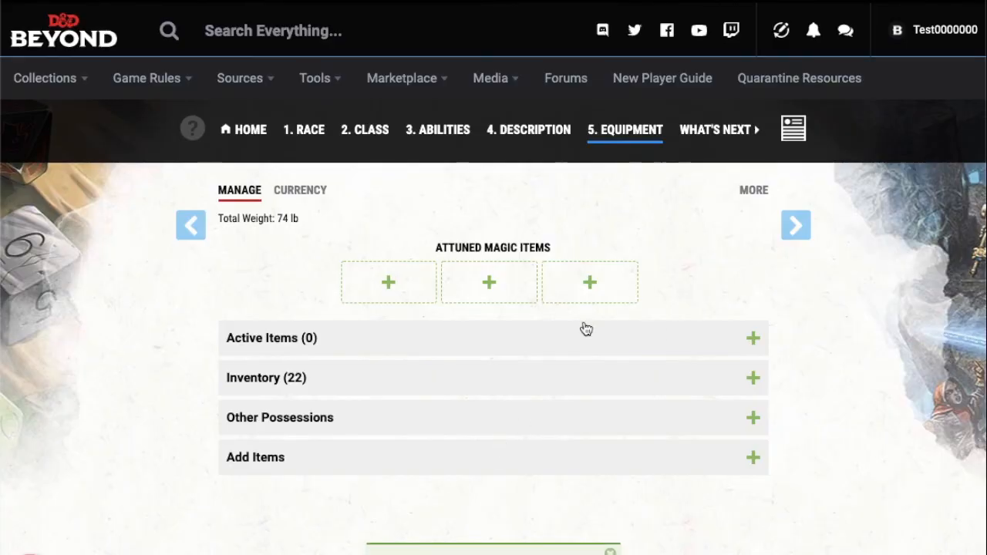
# Step: Expand the inventory, put the arrows in use and wield both daggers
pyautogui.scroll(-1, 628, 393)
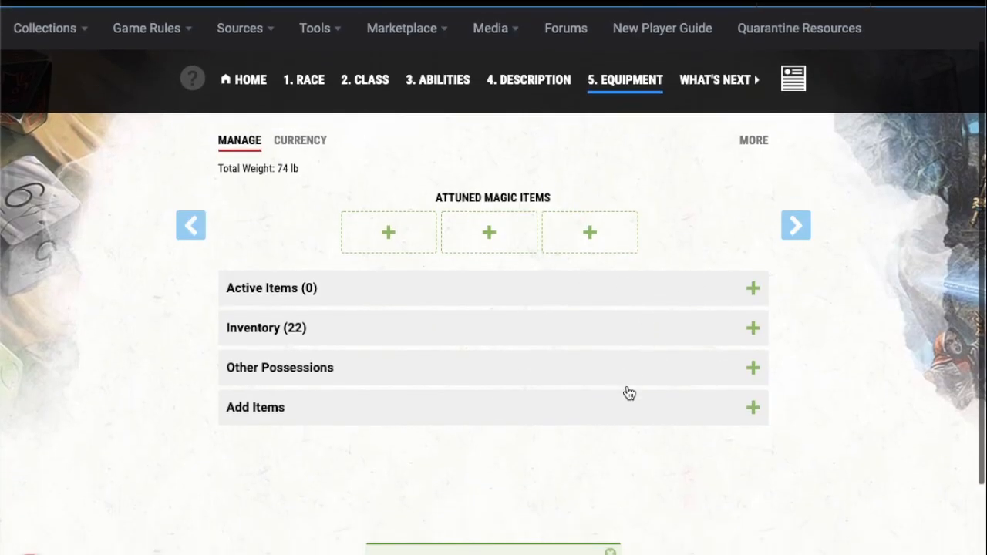
pyautogui.click(552, 336)
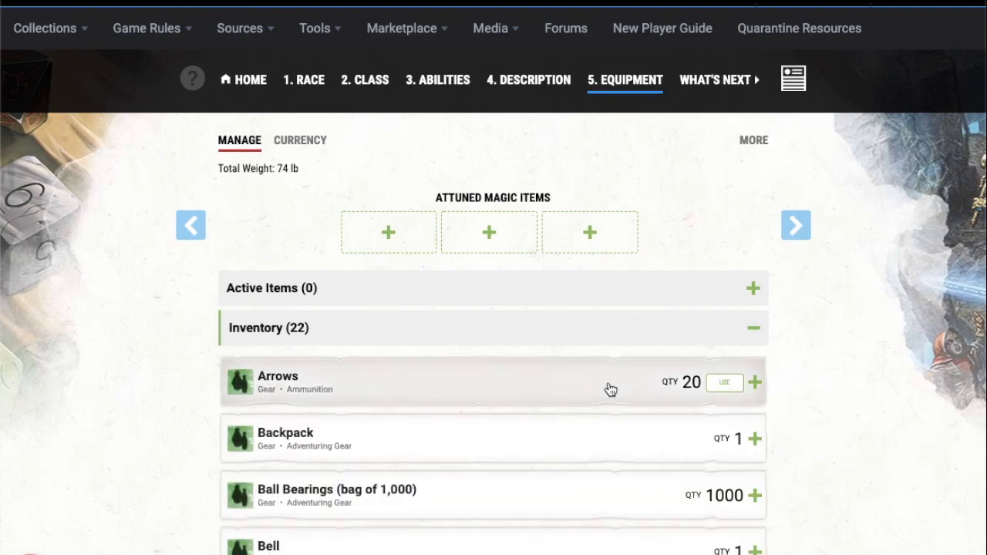
pyautogui.click(721, 384)
pyautogui.scroll(-5, 720, 393)
pyautogui.scroll(-3, 720, 393)
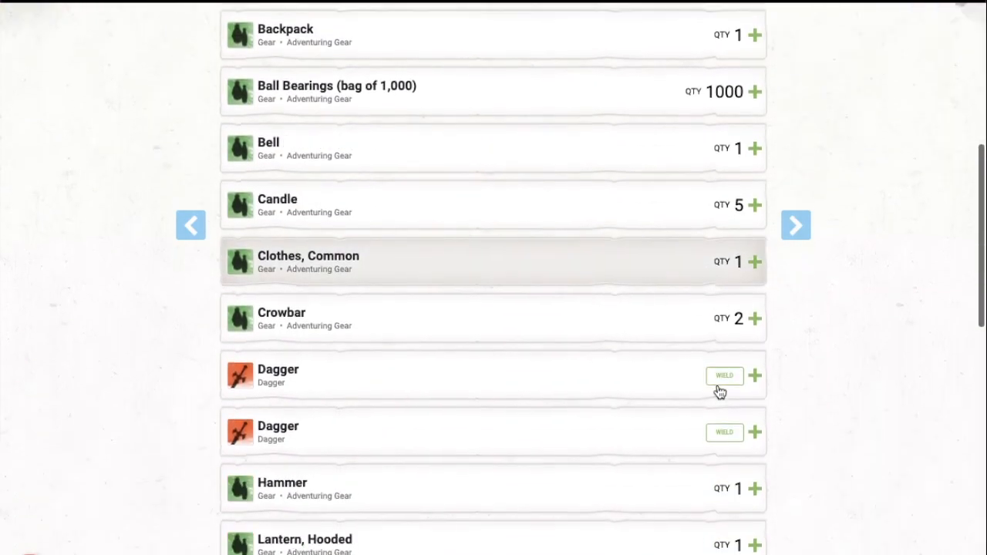
pyautogui.click(718, 378)
pyautogui.click(717, 438)
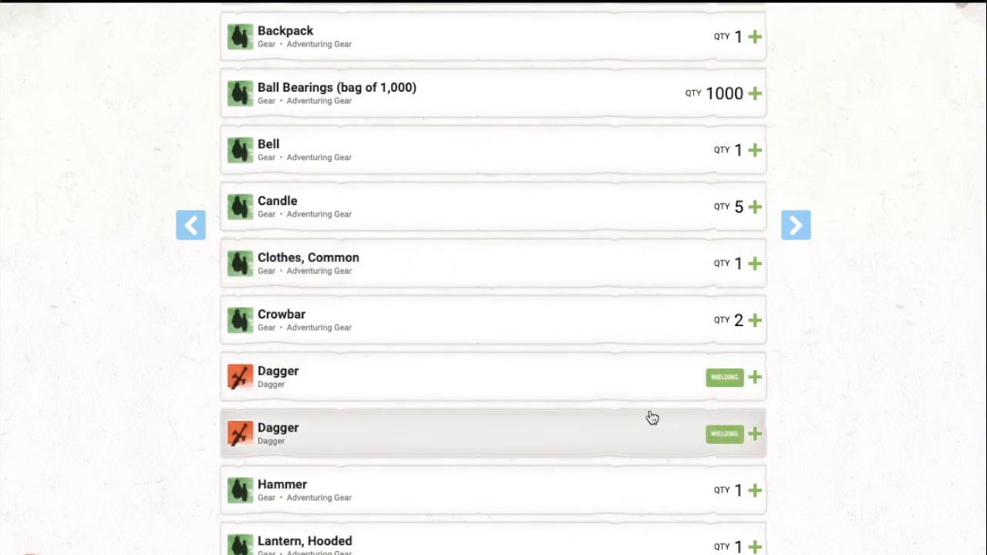
# Step: Wear the leather armor and wield the rapier and the shortbow from the inventory
pyautogui.scroll(-5, 651, 419)
pyautogui.click(721, 343)
pyautogui.scroll(-4, 721, 343)
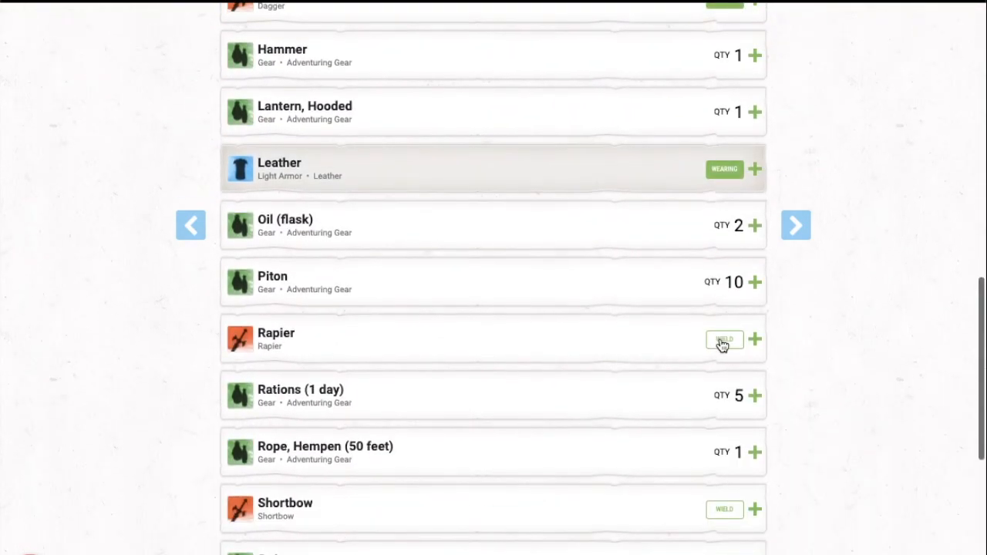
pyautogui.click(729, 344)
pyautogui.scroll(-4, 729, 344)
pyautogui.click(725, 337)
pyautogui.scroll(-4, 727, 337)
pyautogui.scroll(8, 726, 337)
# Step: Finish the builder, open the character sheet and look over its actions, equipment and spells
pyautogui.click(796, 225)
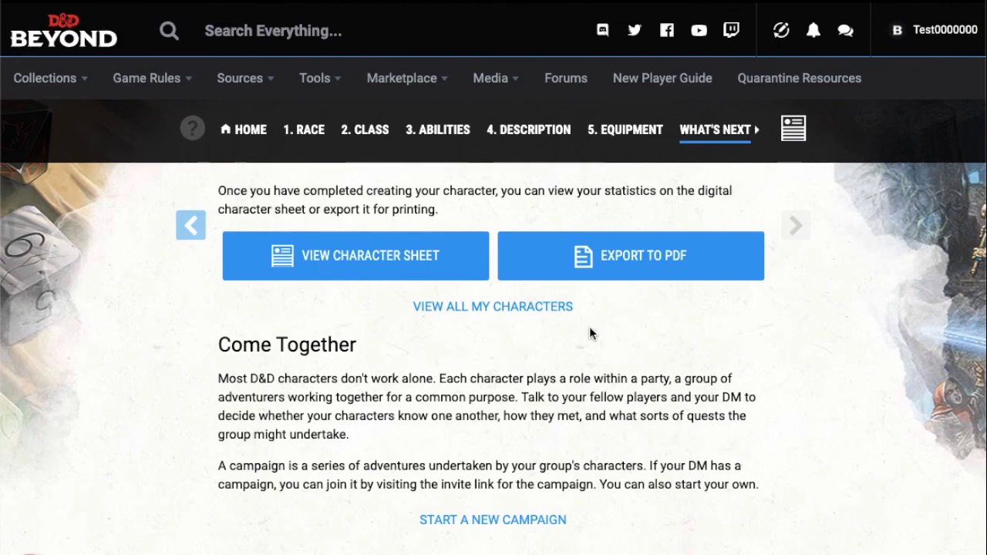
pyautogui.click(397, 262)
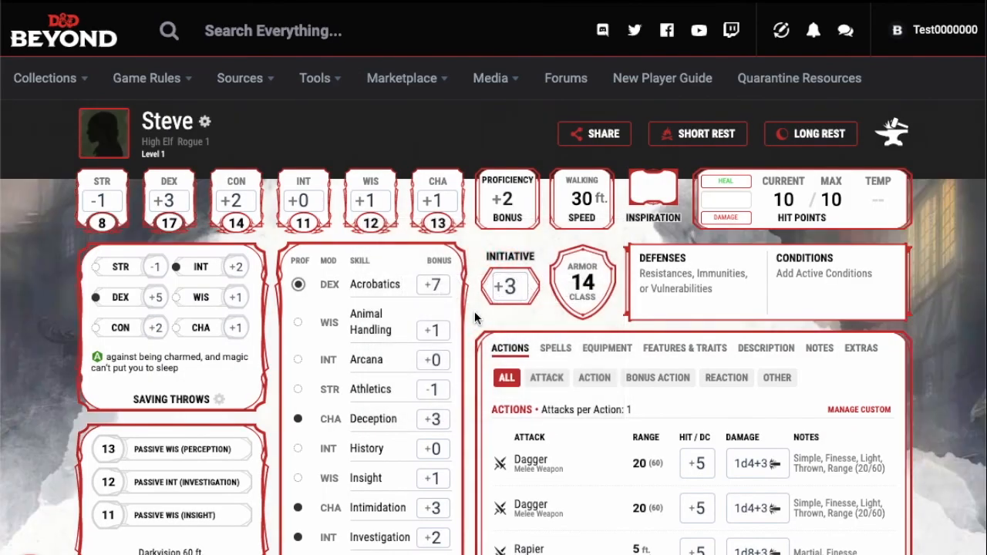
pyautogui.scroll(-1, 475, 317)
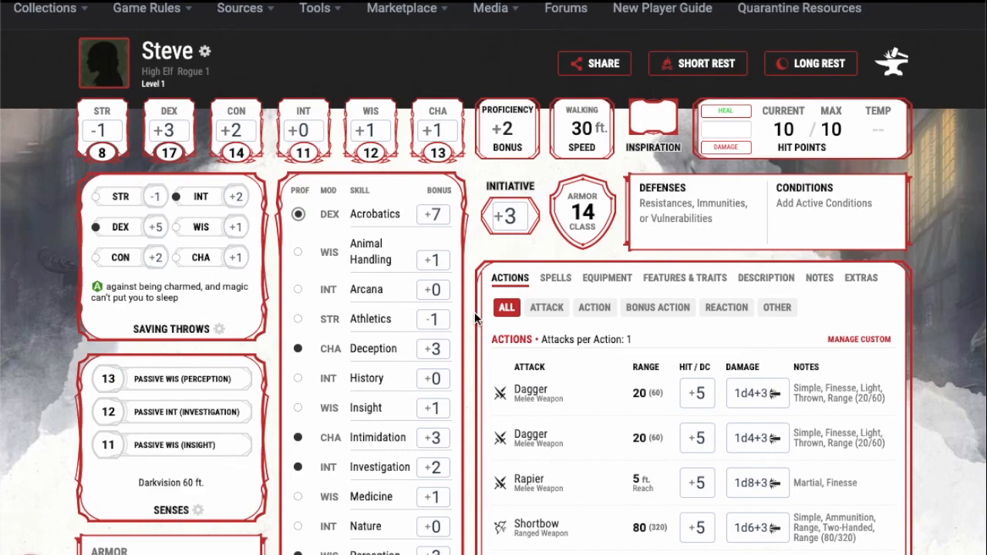
pyautogui.scroll(-1, 475, 317)
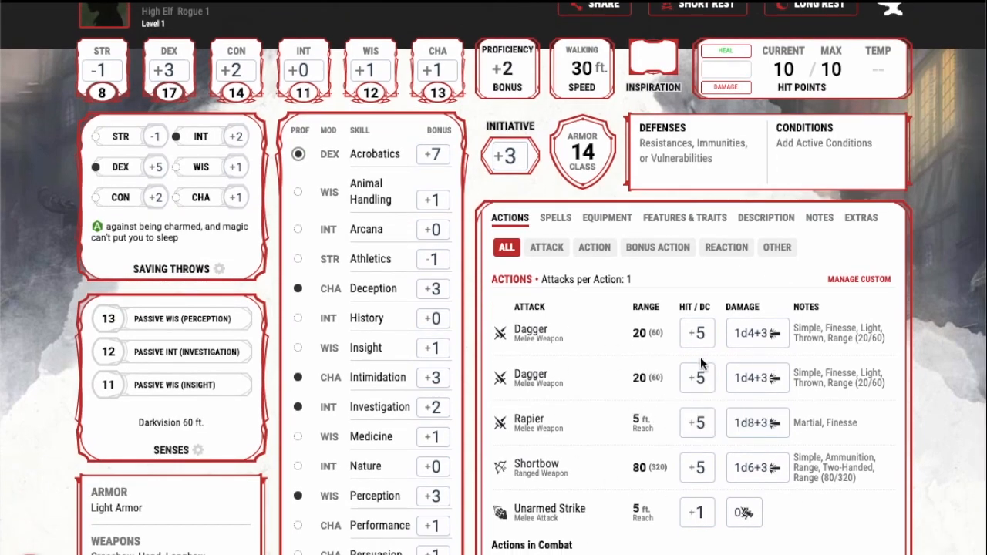
pyautogui.click(602, 221)
pyautogui.click(552, 219)
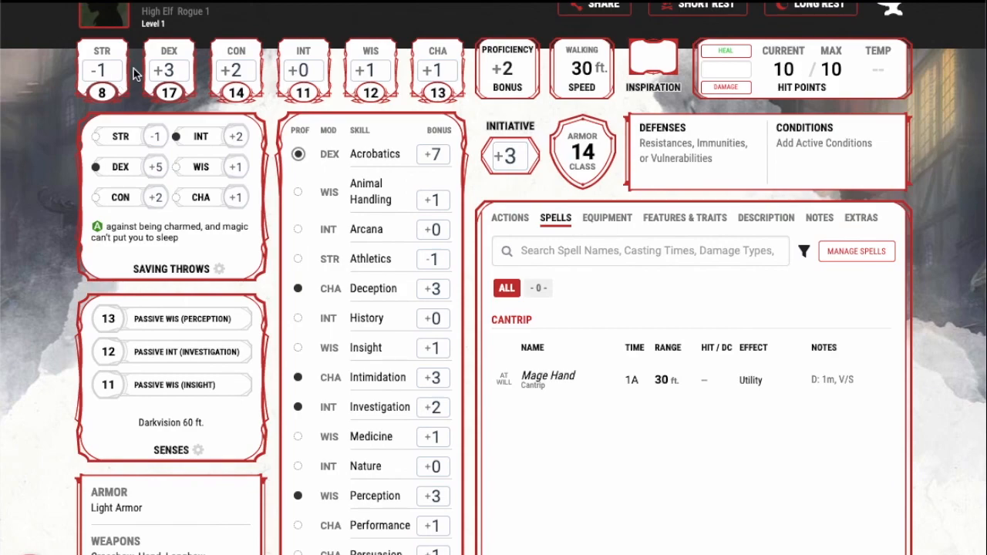
# Step: Open the character's management options from the sheet, look through them and close them again
pyautogui.scroll(1, 139, 74)
pyautogui.click(120, 84)
pyautogui.scroll(-3, 750, 294)
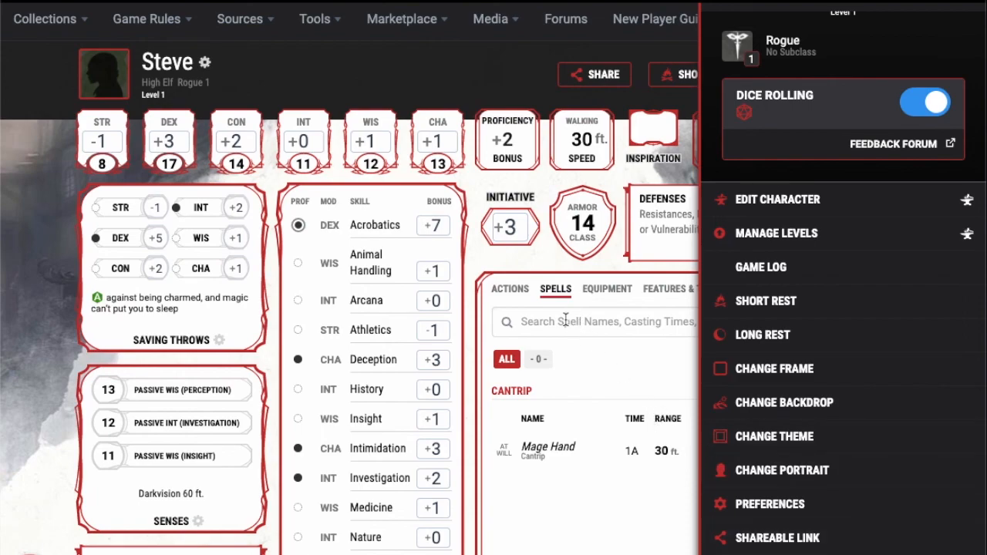
pyautogui.click(514, 270)
pyautogui.scroll(1, 839, 94)
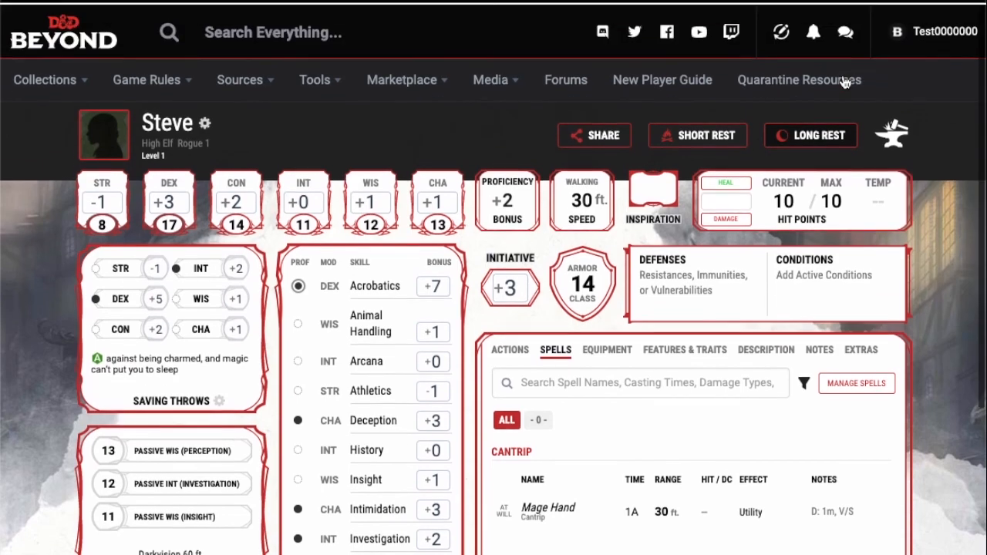